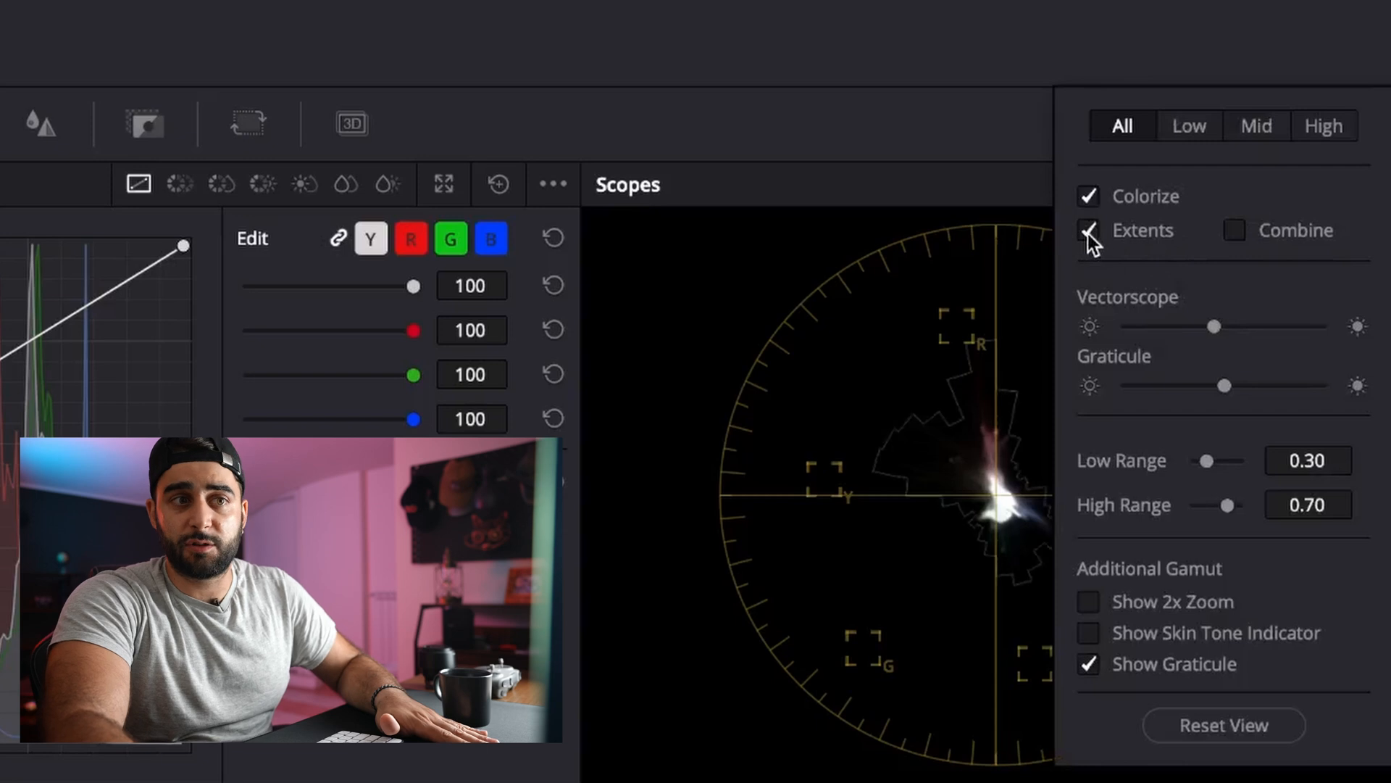
Turn off Extents in the vectorscope settings and slightly raise the Vectorscope trace brightness
left_click(1089, 234)
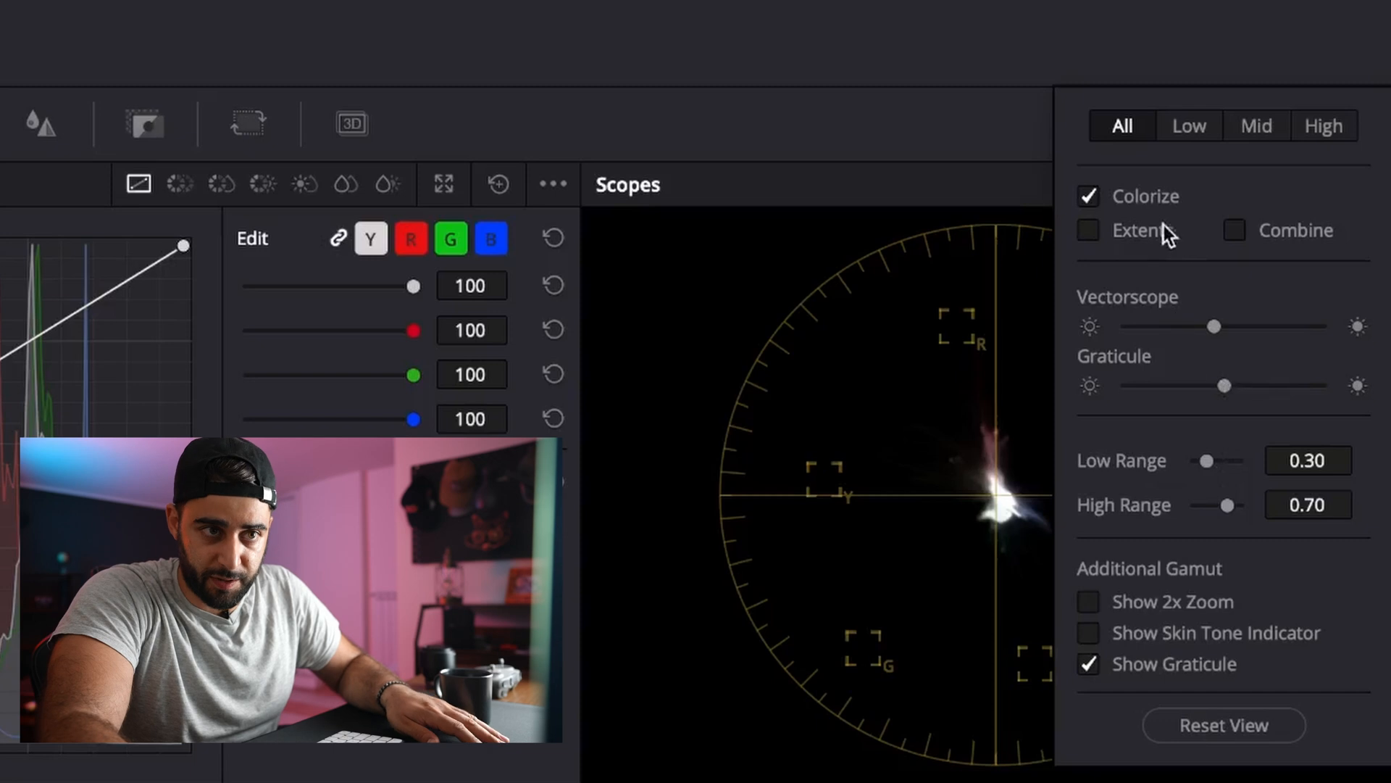
mouse_move(1215, 330)
left_mouse_down()
mouse_move(1257, 329)
mouse_move(1220, 333)
left_mouse_up()
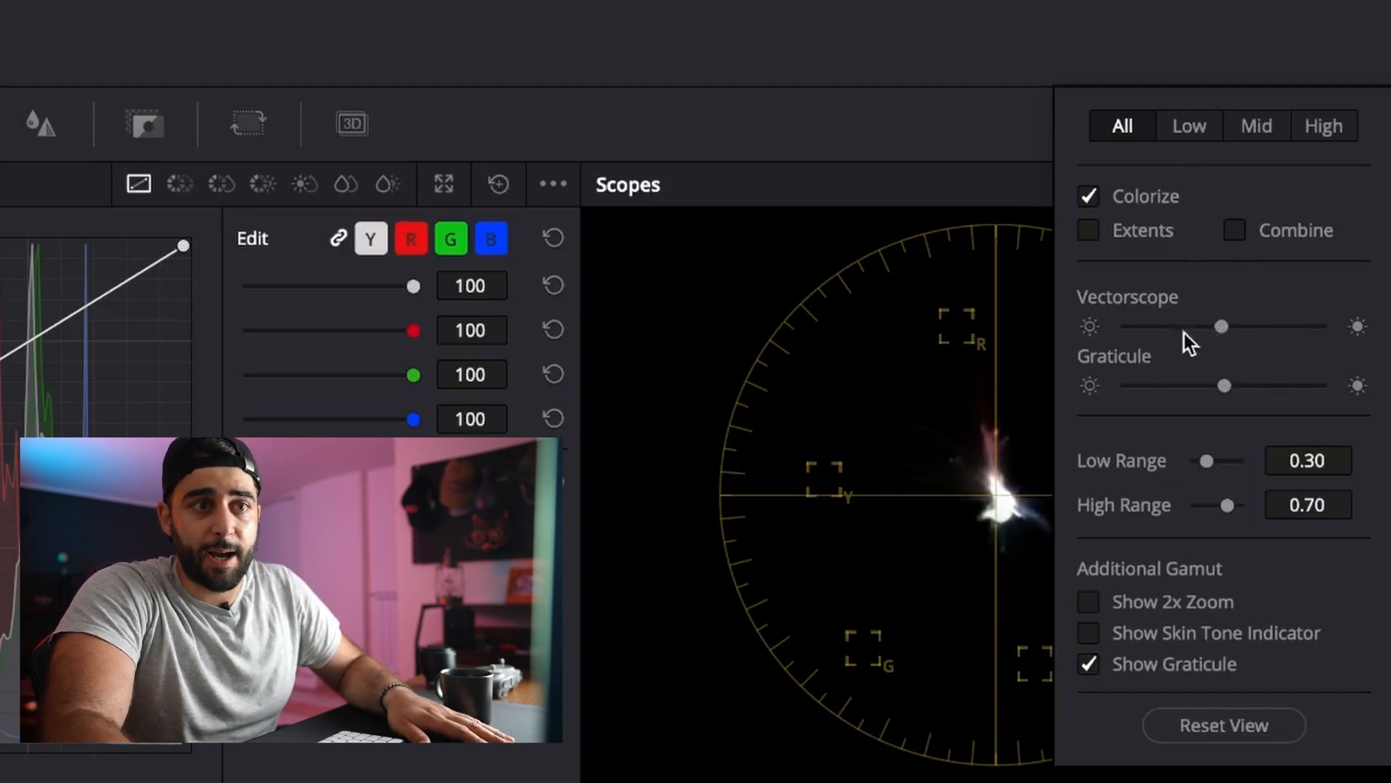
left_click(899, 91)
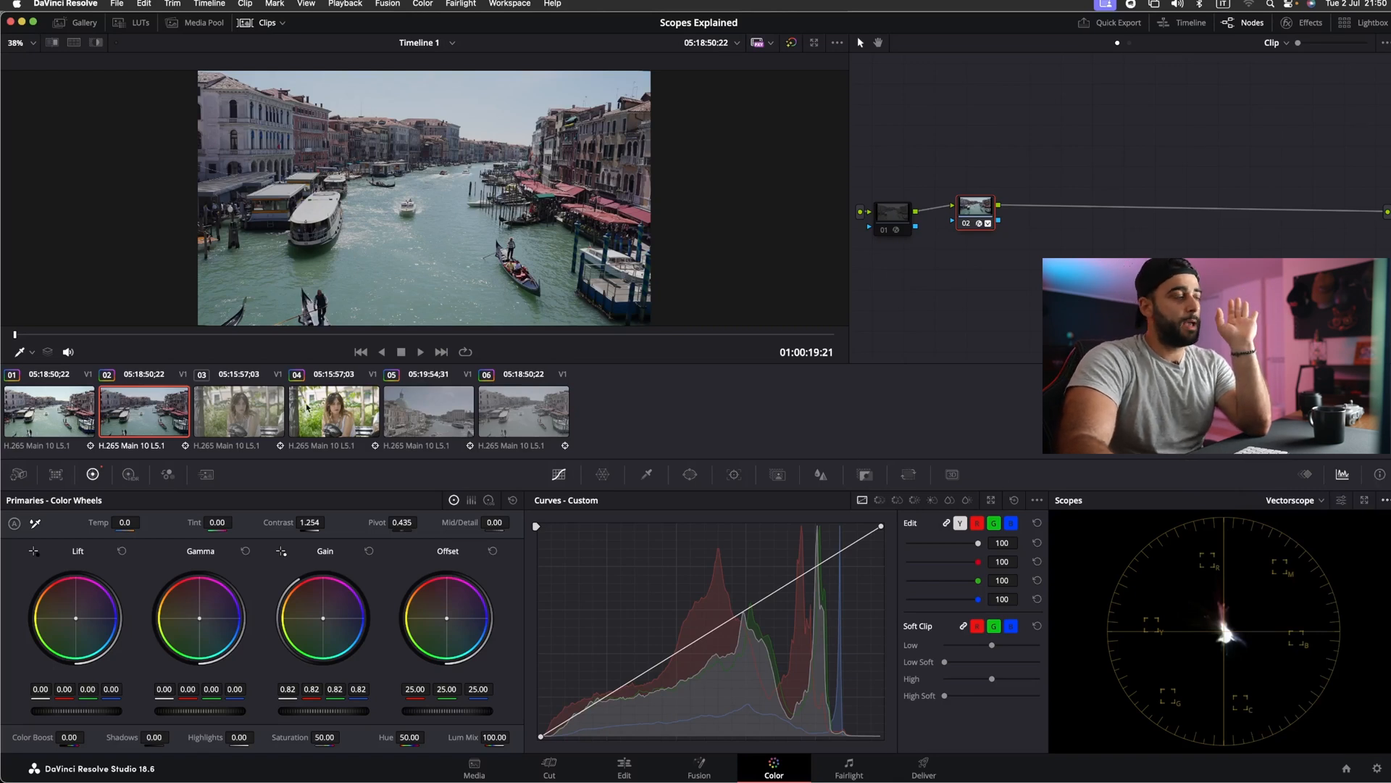
Compare the vectorscope traces of clips 03 and 04, including clip 04's two CT nodes, and return to clip 03
left_click(232, 410)
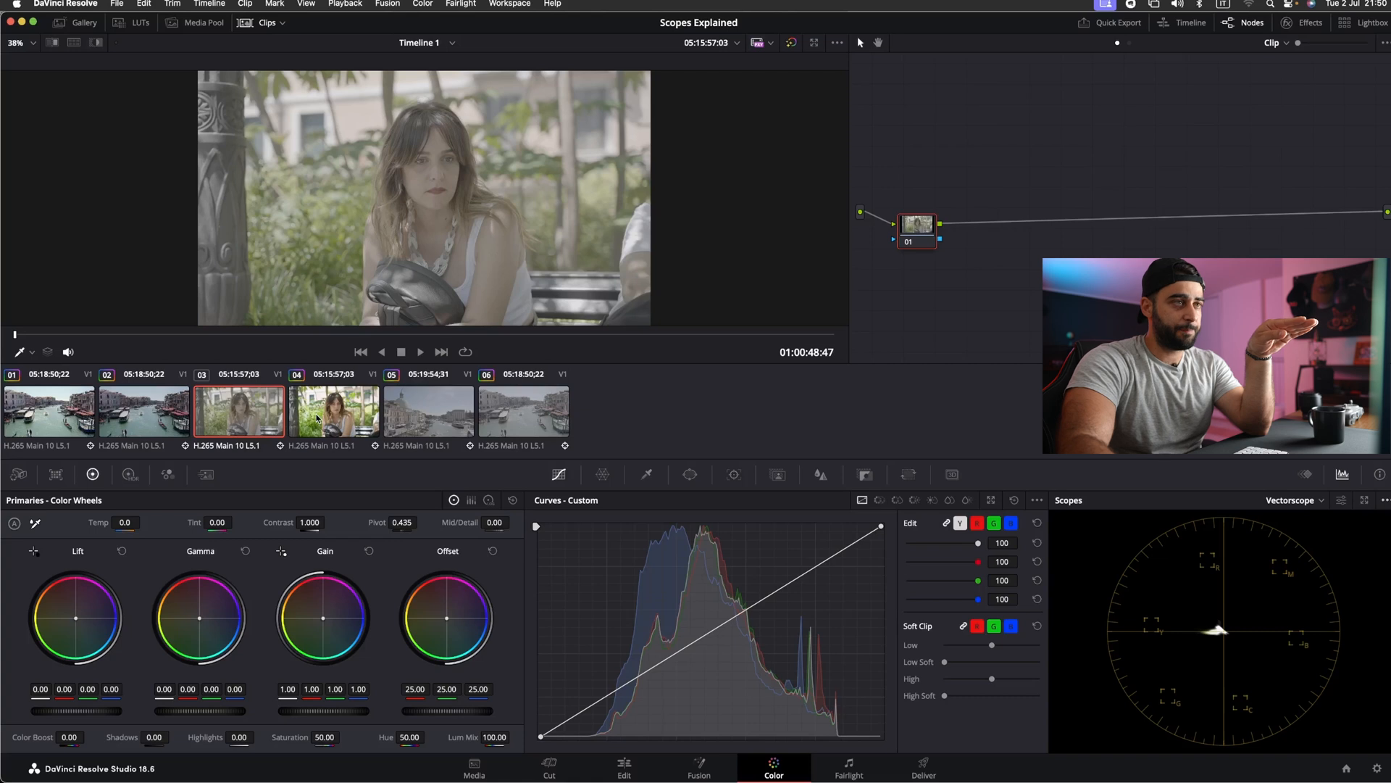
left_click(316, 419)
left_click(910, 227)
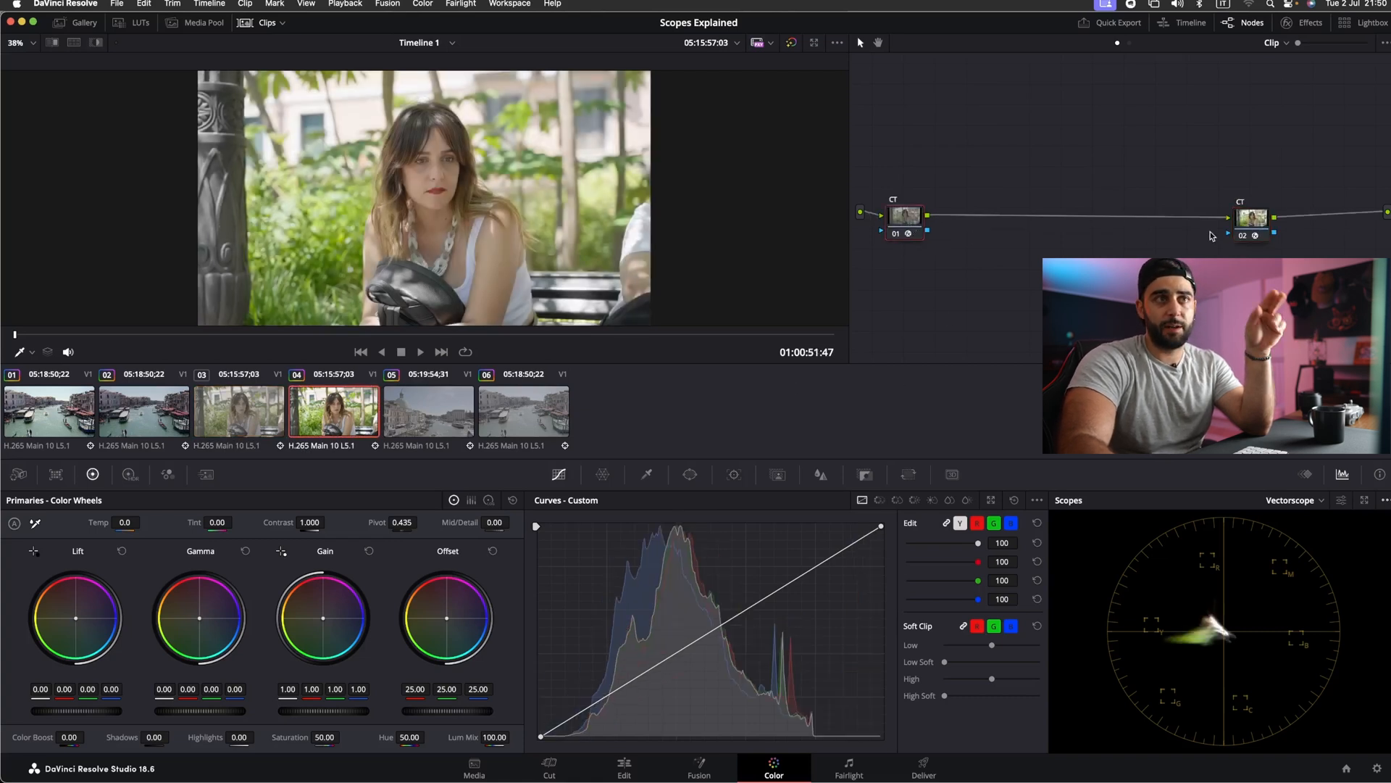
left_click(1252, 218)
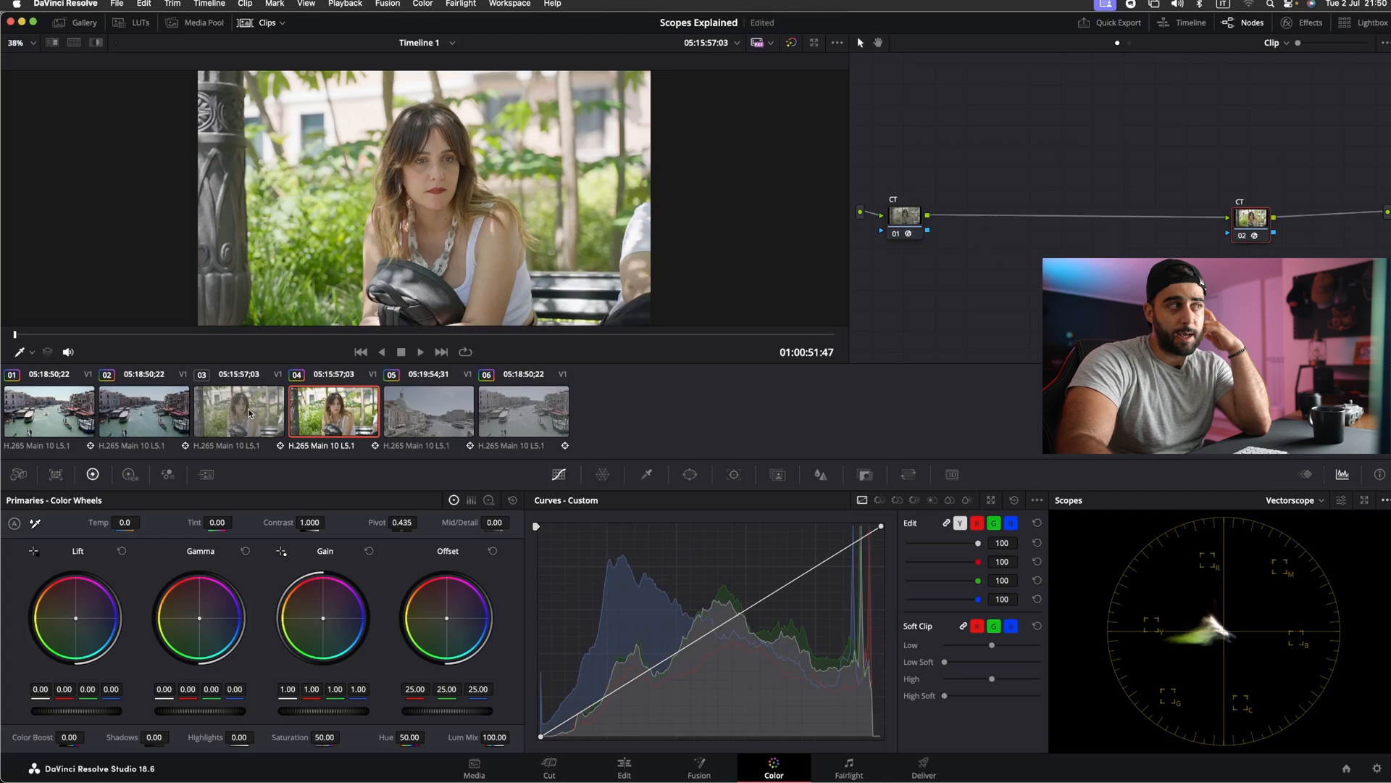
left_click(268, 410)
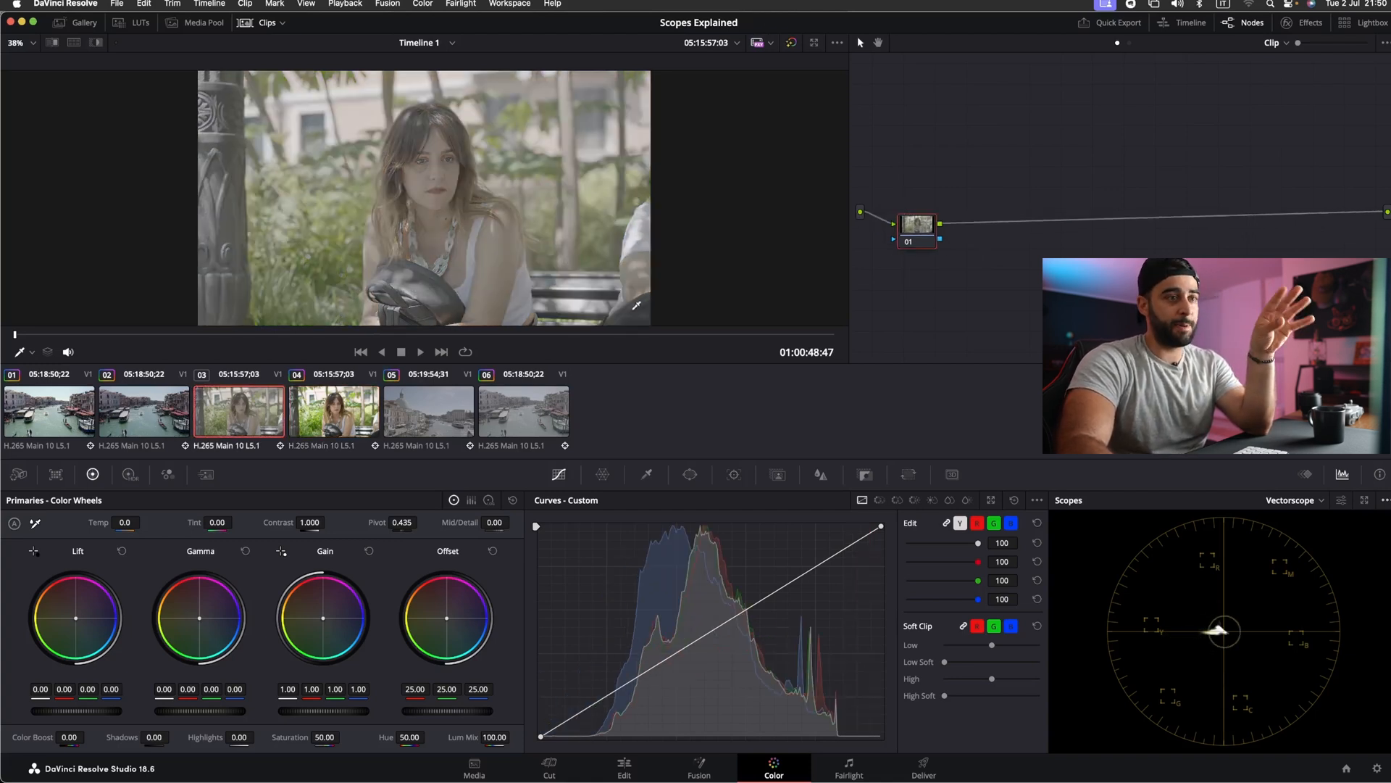
Switch the scope to Waveform and turn off its Colorize option
left_click(1288, 500)
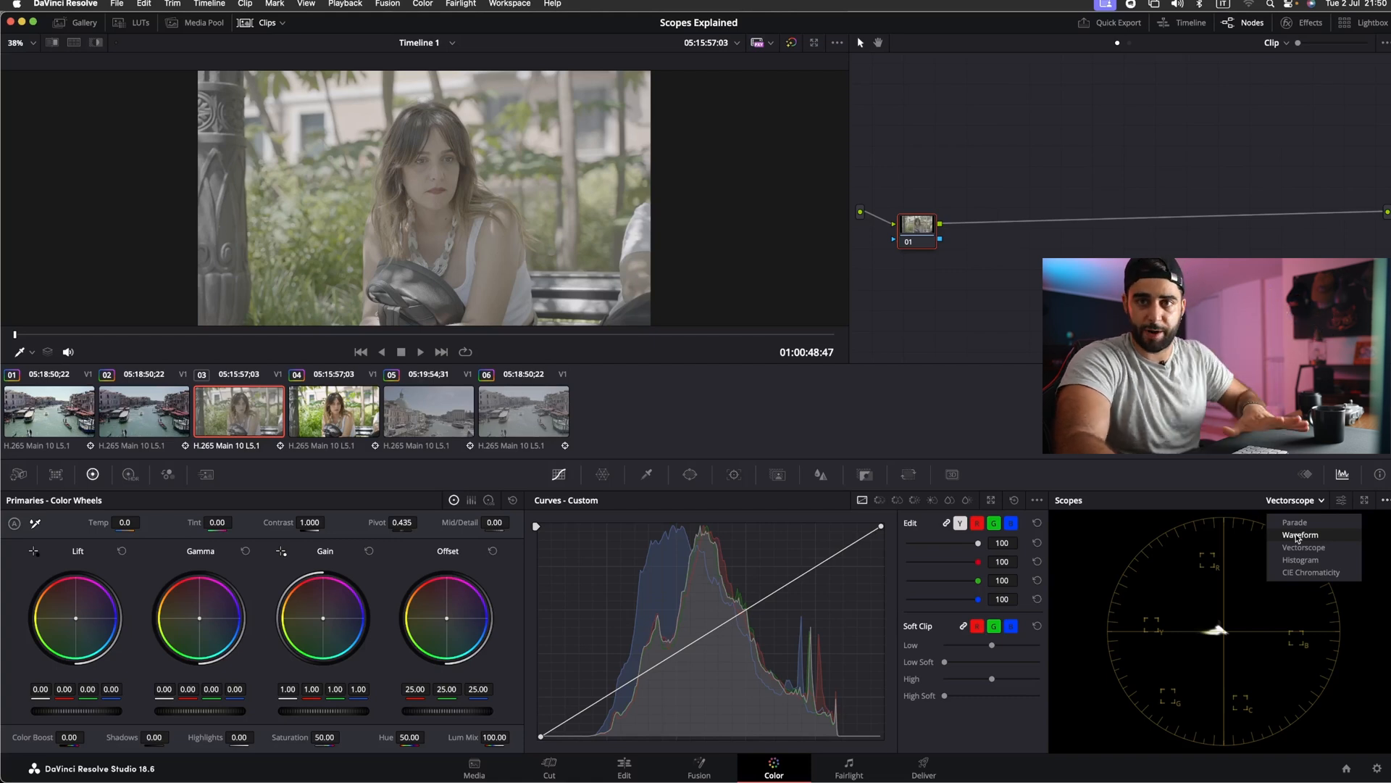
left_click(1298, 535)
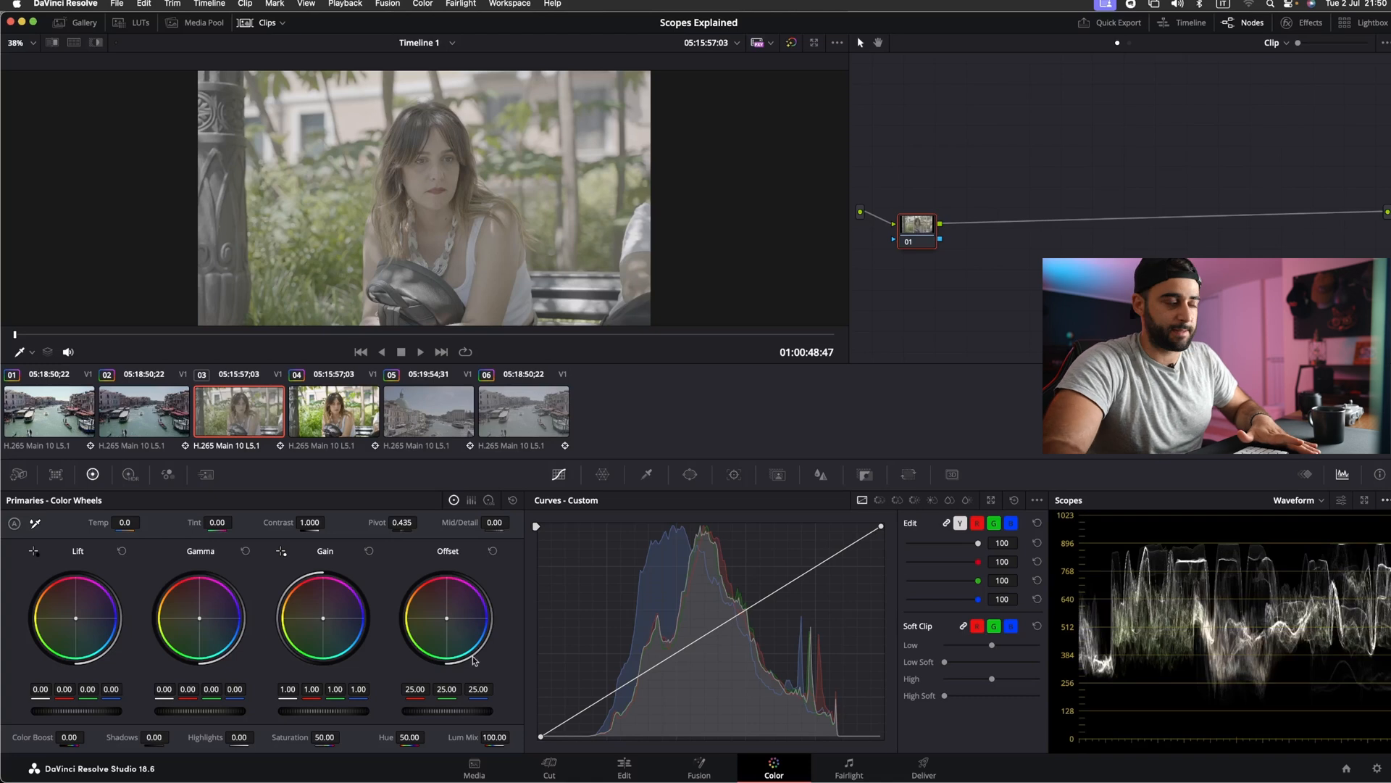
left_click(1342, 500)
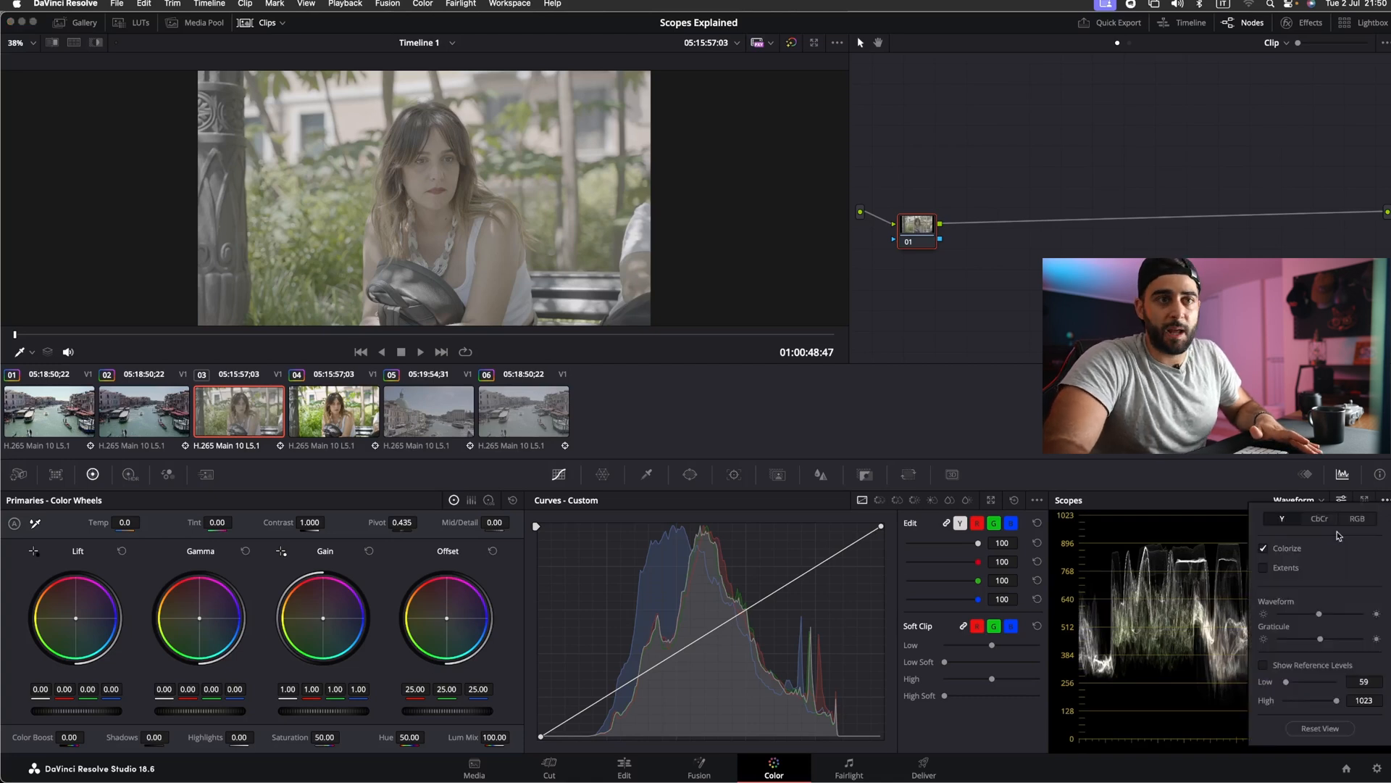
left_click(1265, 549)
left_click(1206, 501)
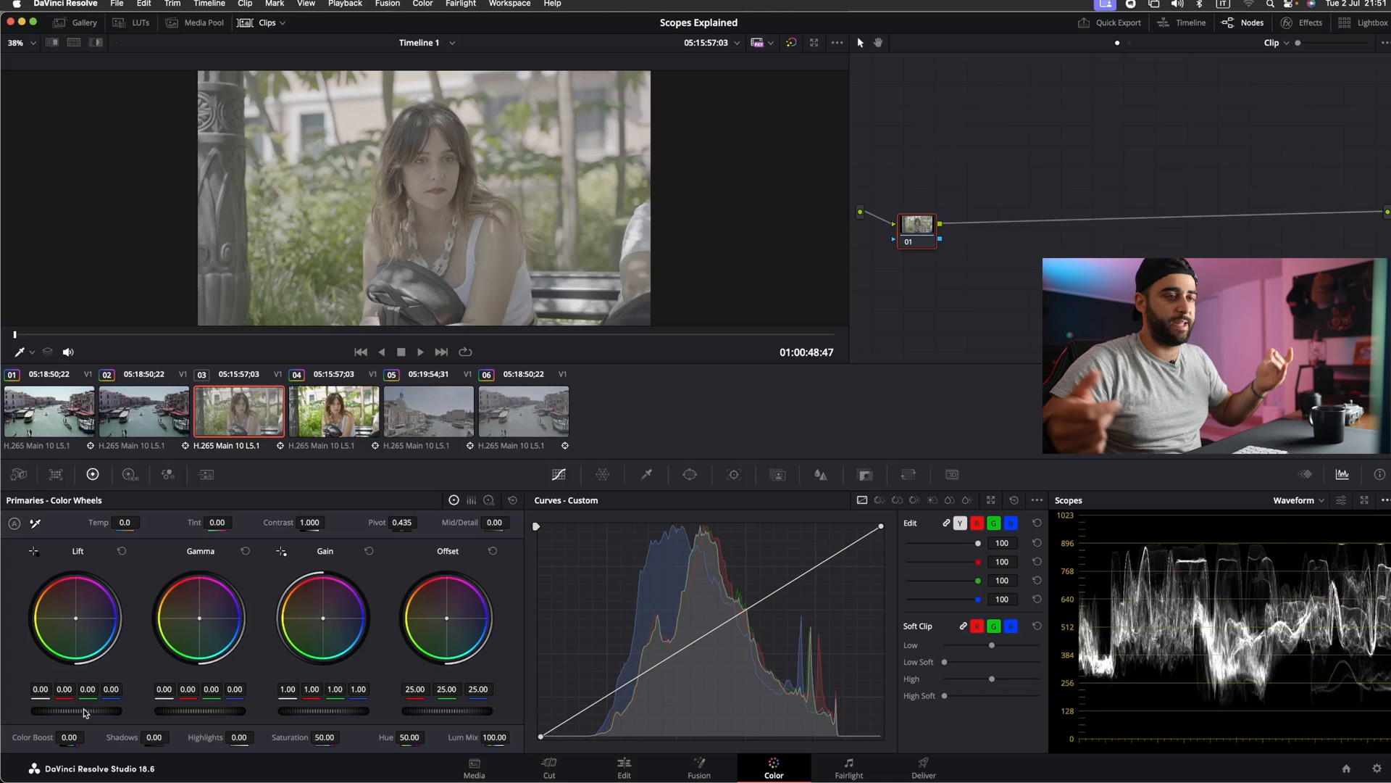
Spread clip 03's tonal range on node 01 by setting Lift to -0.10, Gamma to 0.04 and Gain to 1.08
left_click_drag(73, 711, 60, 715)
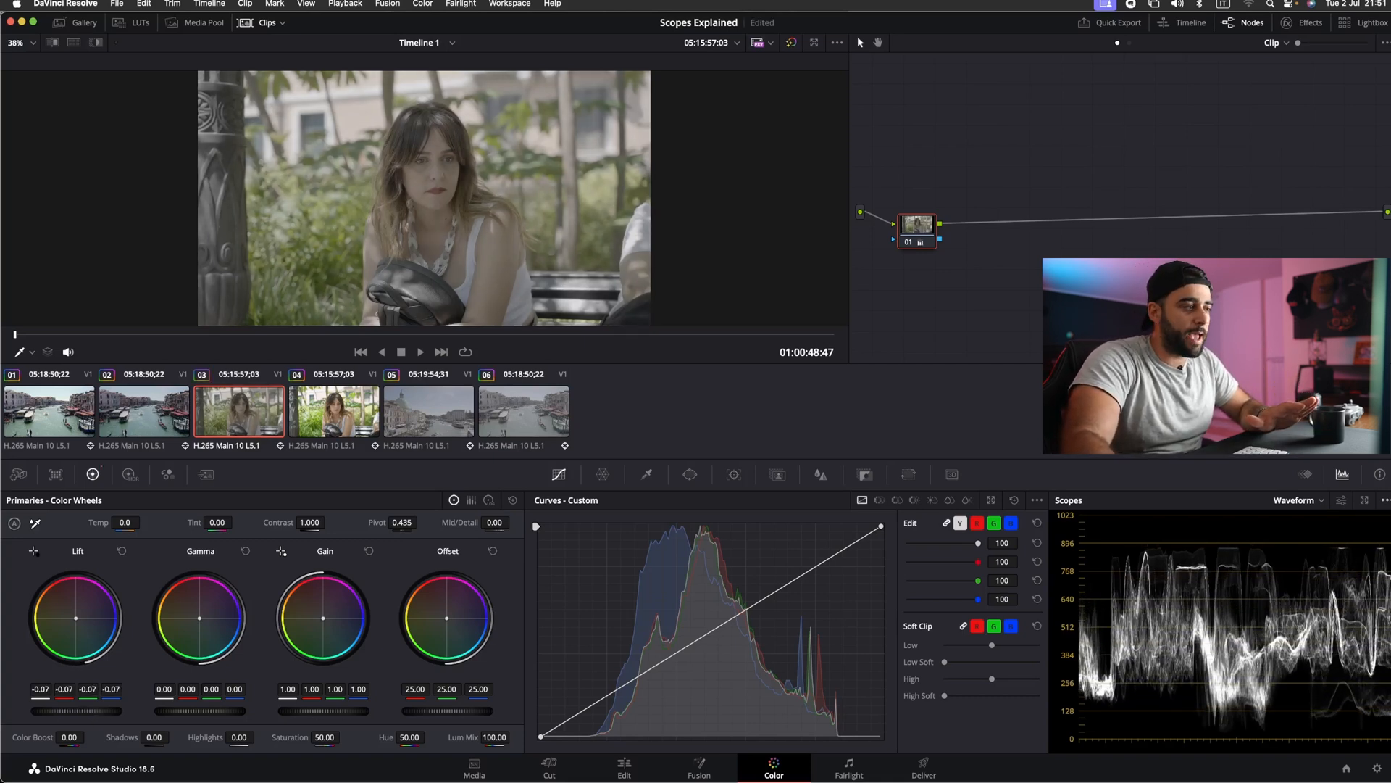
left_click_drag(323, 711, 339, 715)
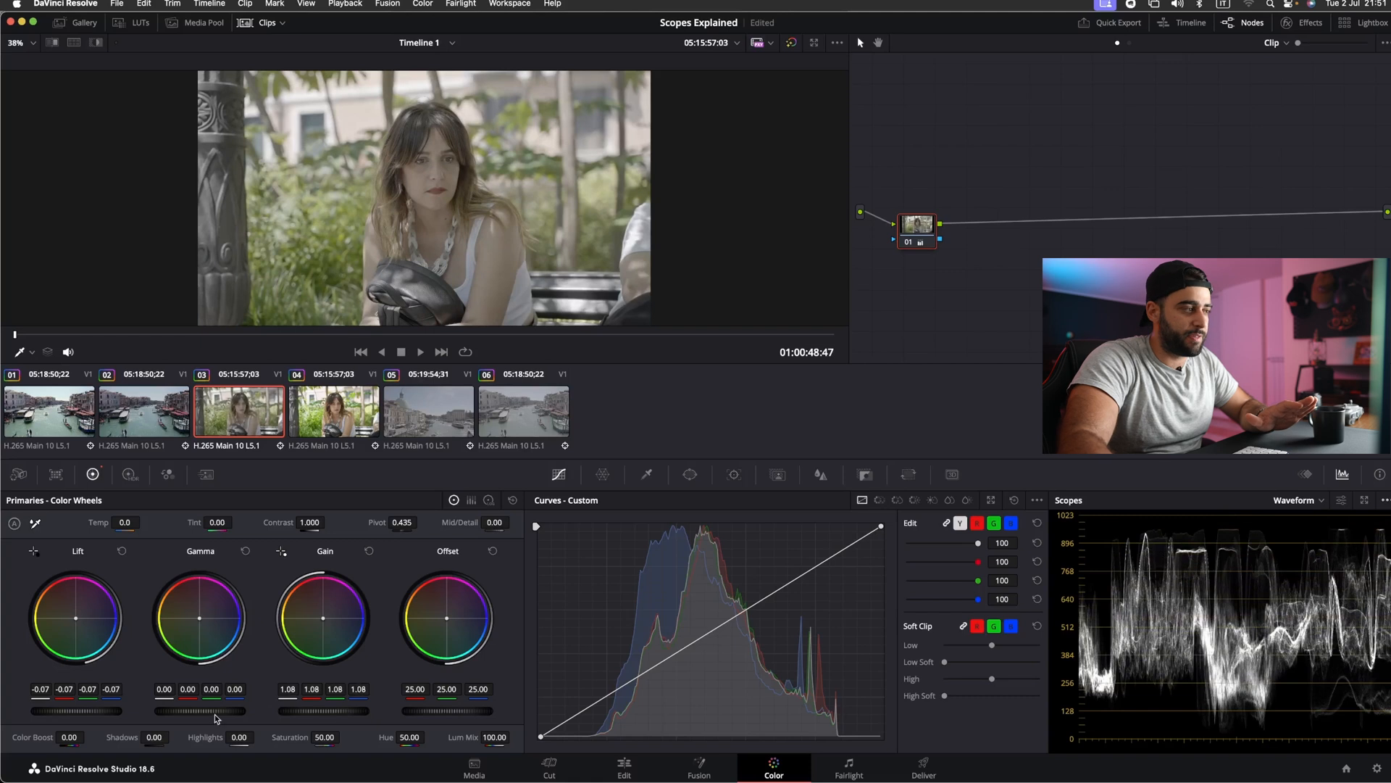
left_click_drag(215, 718, 220, 718)
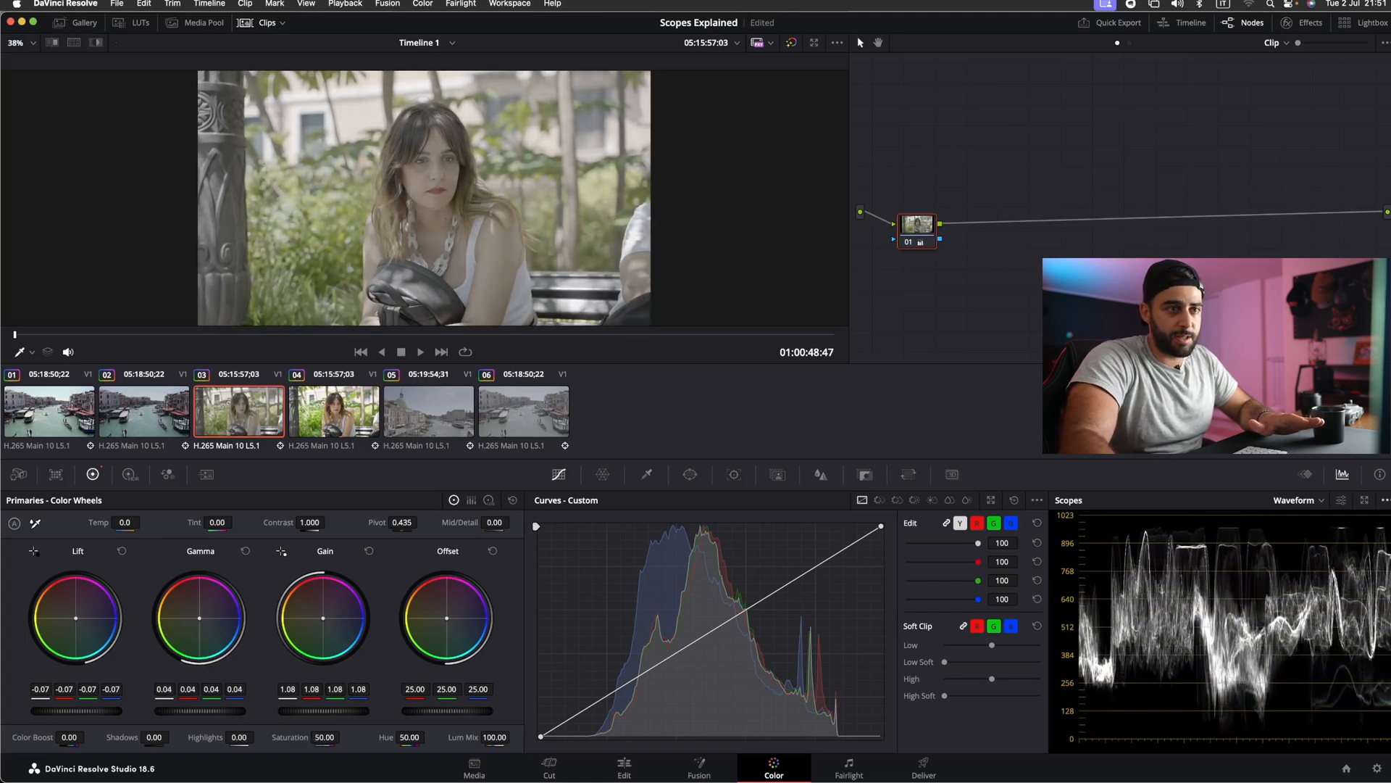
left_click_drag(125, 714, 122, 716)
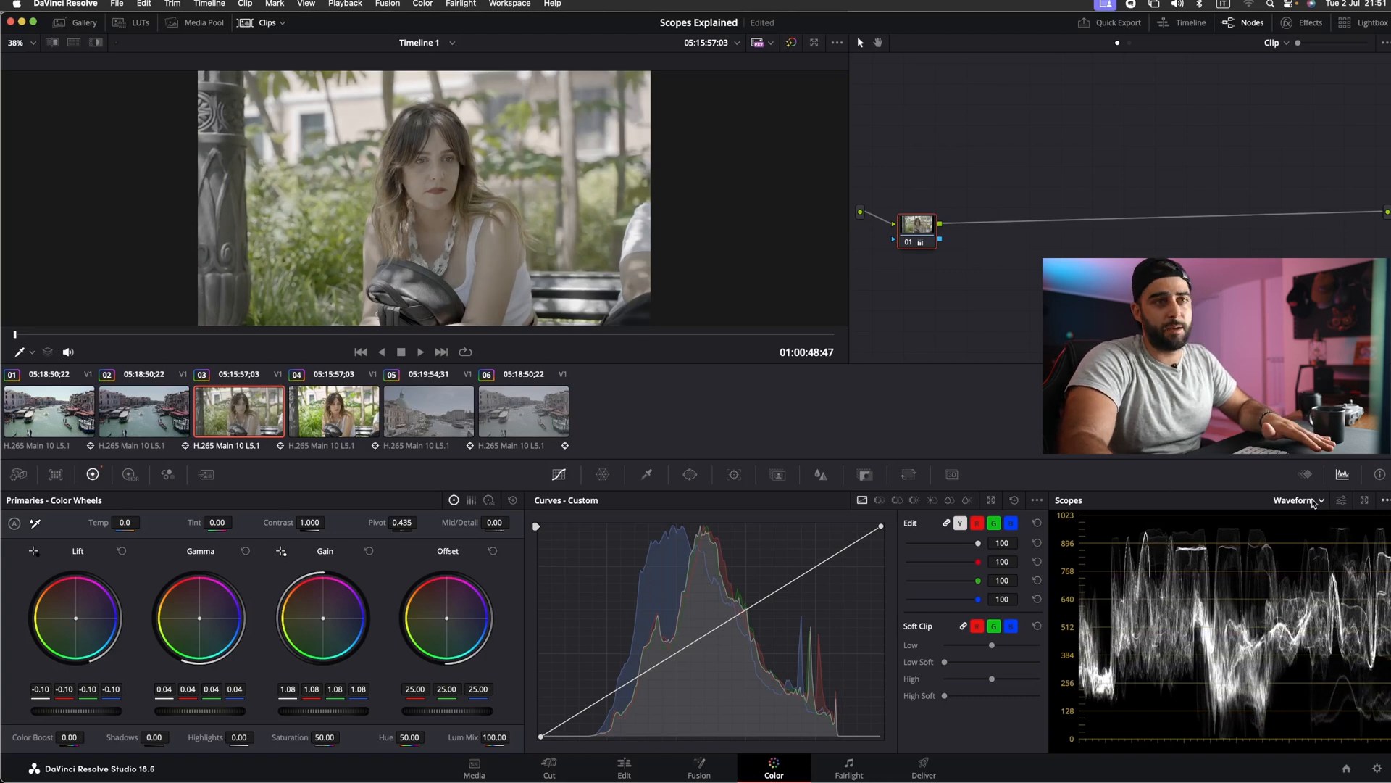
Switch the scope to Parade and refine node 01's Lift to -0.09 and Gain to 1.07
left_click(1315, 501)
left_click(1312, 523)
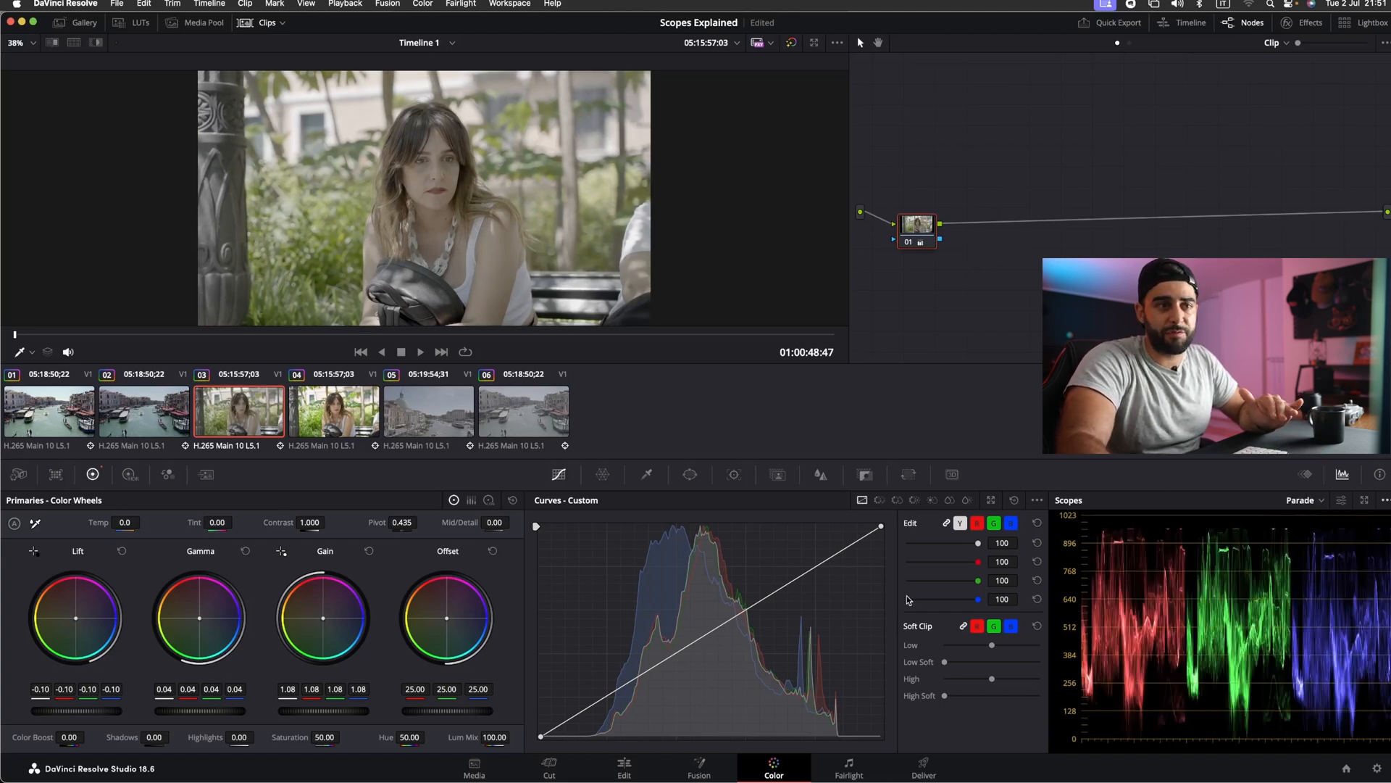
left_click_drag(40, 711, 49, 711)
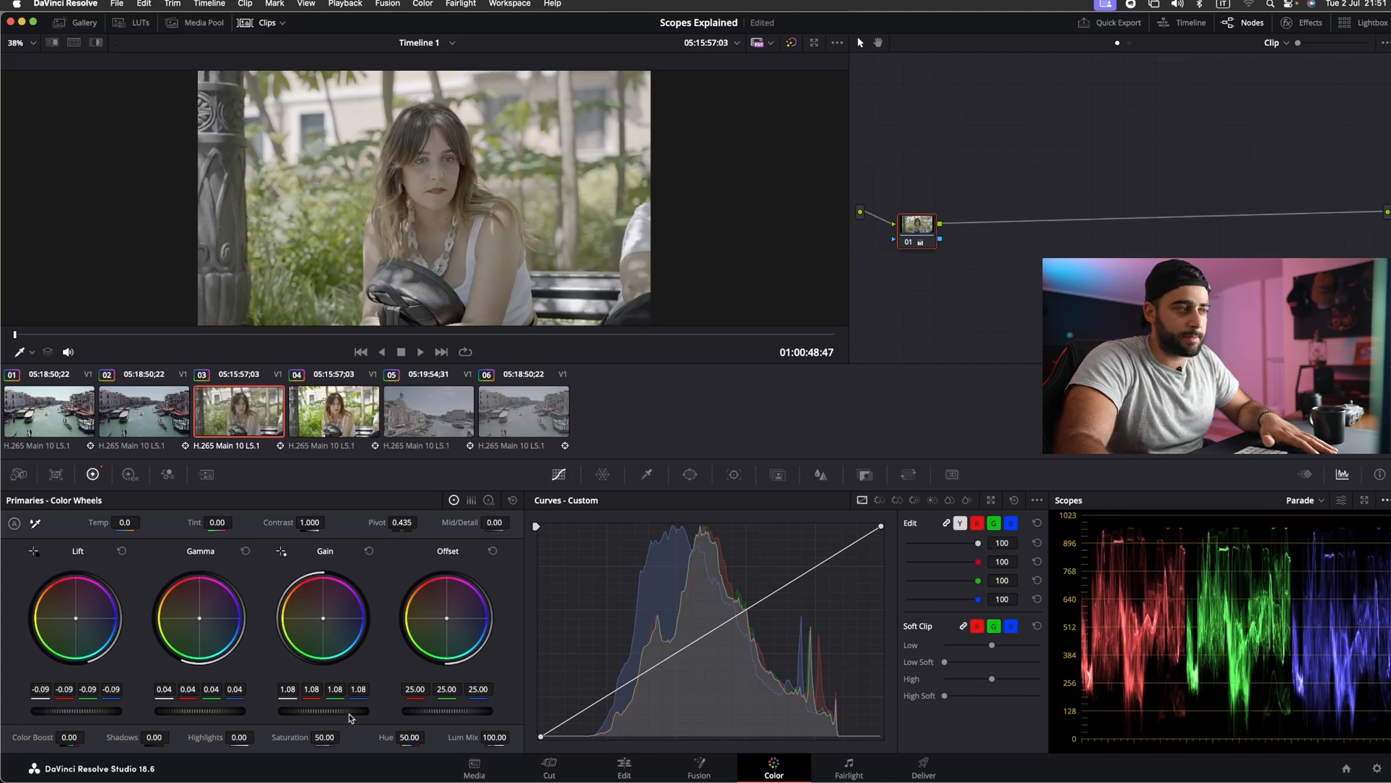
left_click_drag(337, 711, 334, 711)
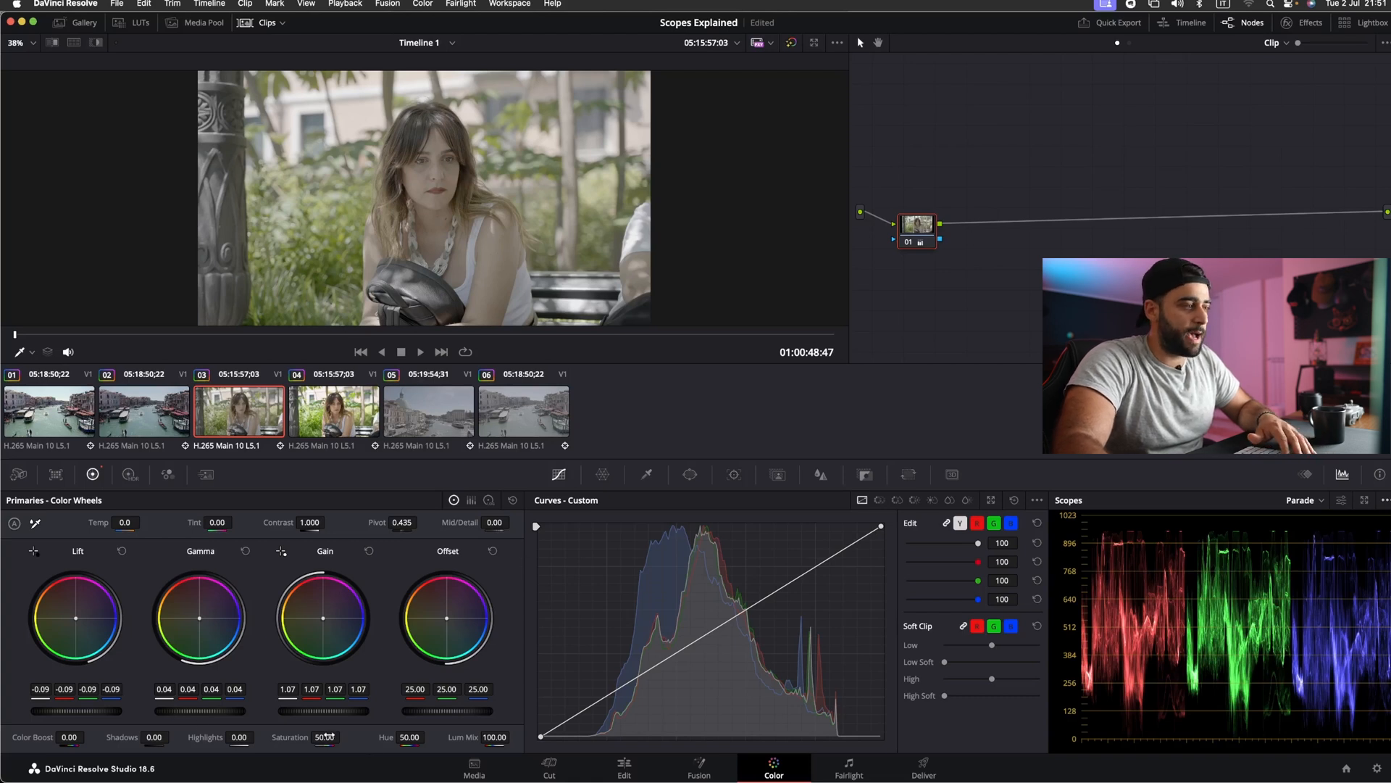
Add a serial node after node 01 with Saturation 60, Contrast 1.212 and Pivot 0.389
left_click(325, 736)
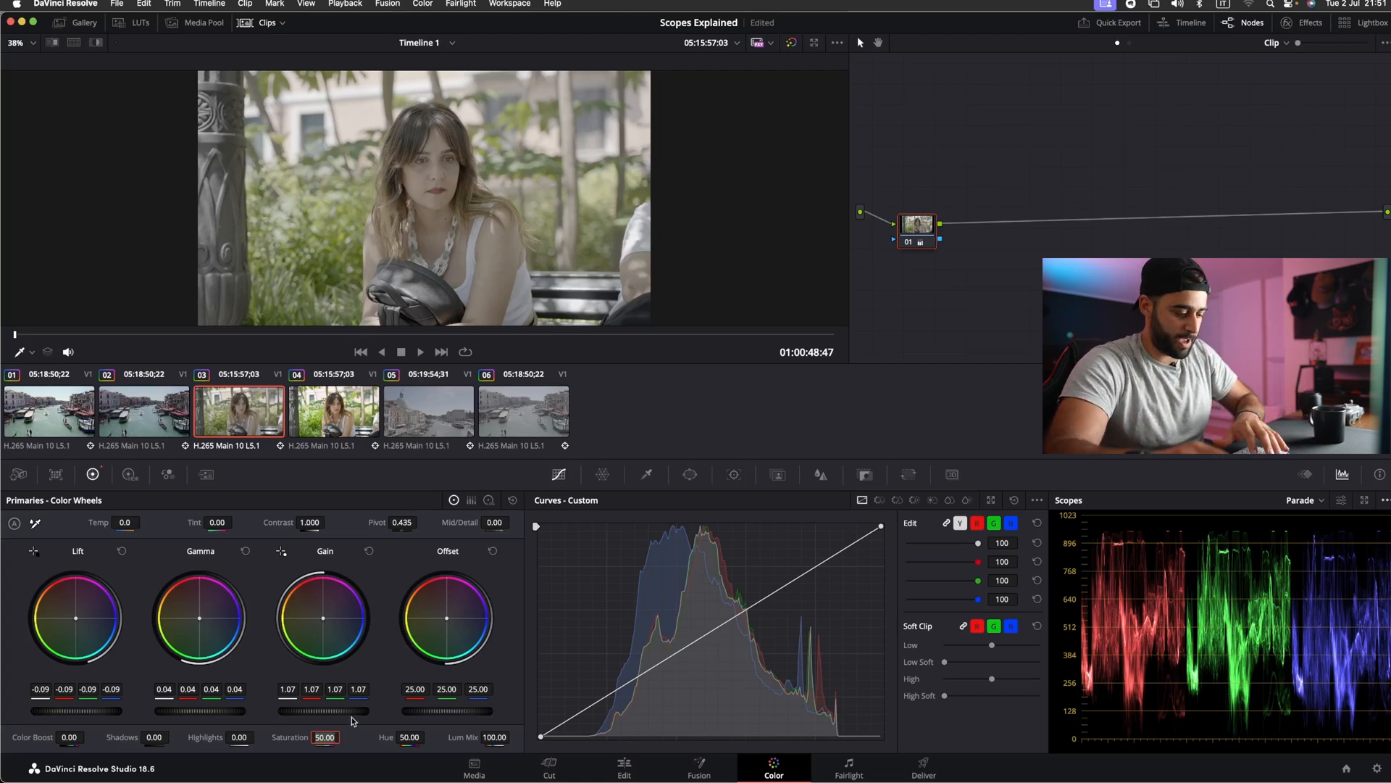
type("60")
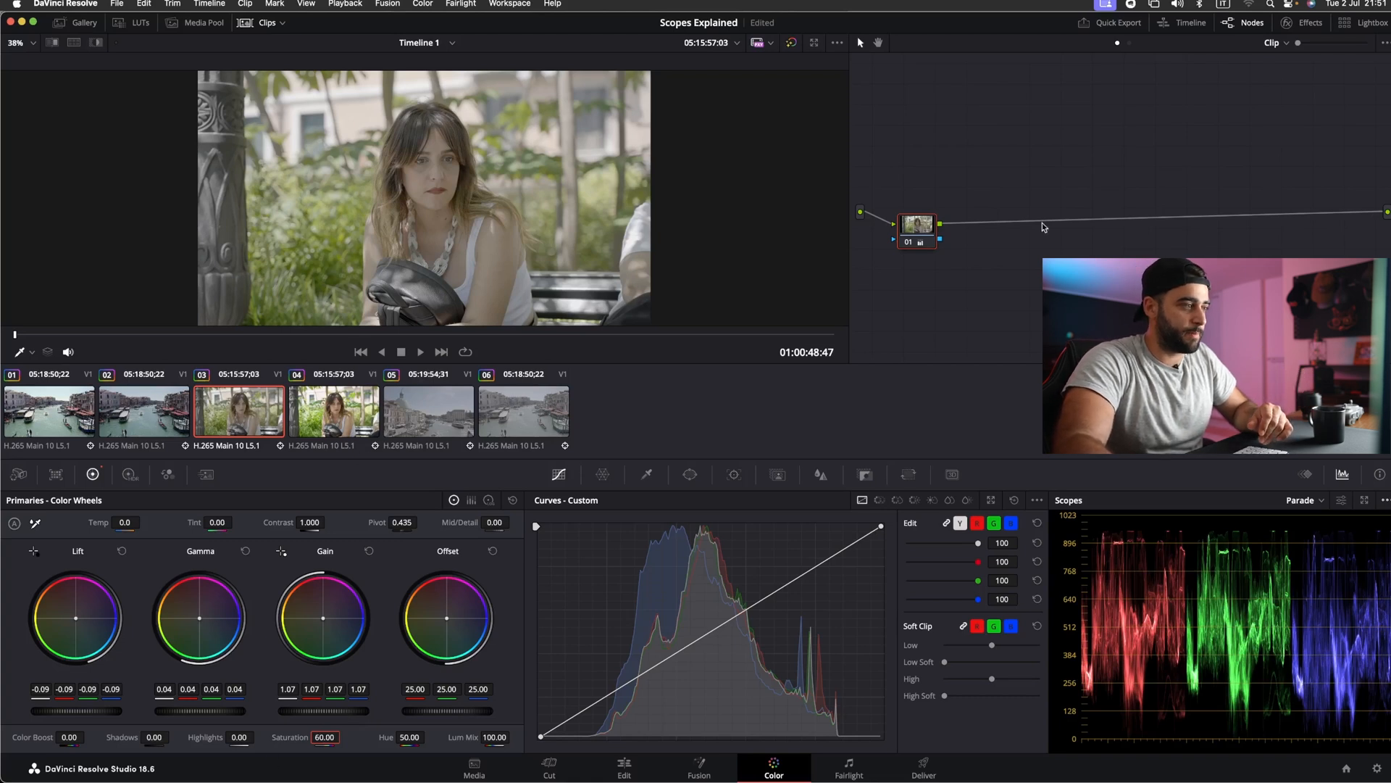
key("alt+s")
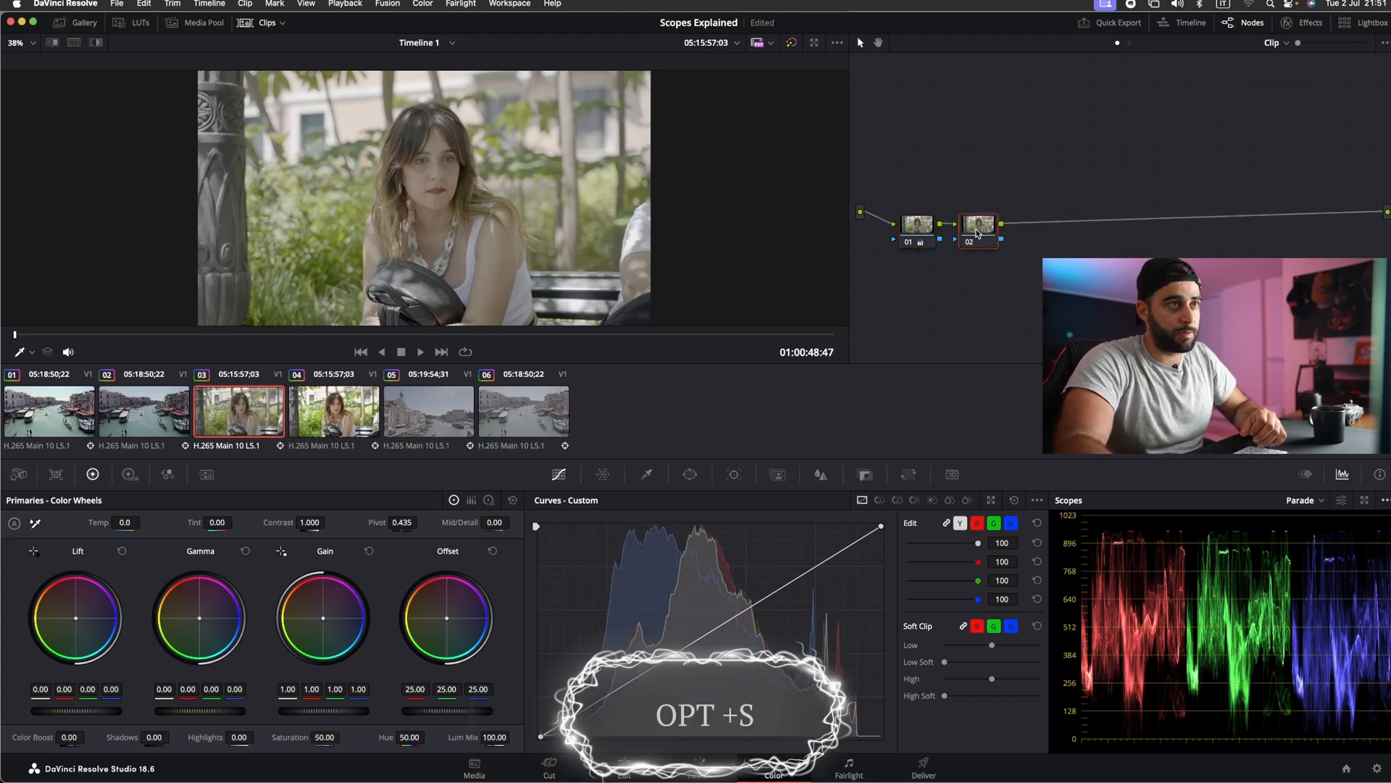
double_click(326, 736)
type("60")
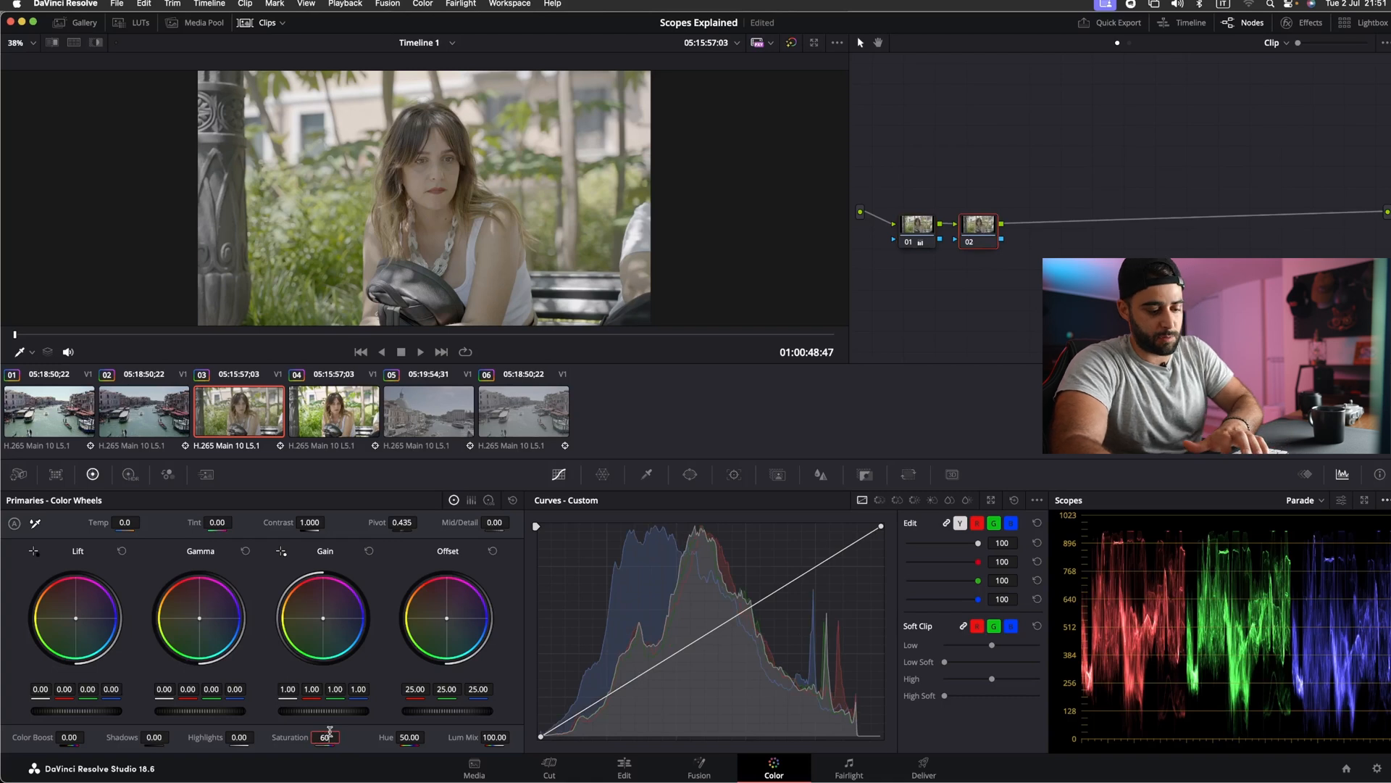
key("Return")
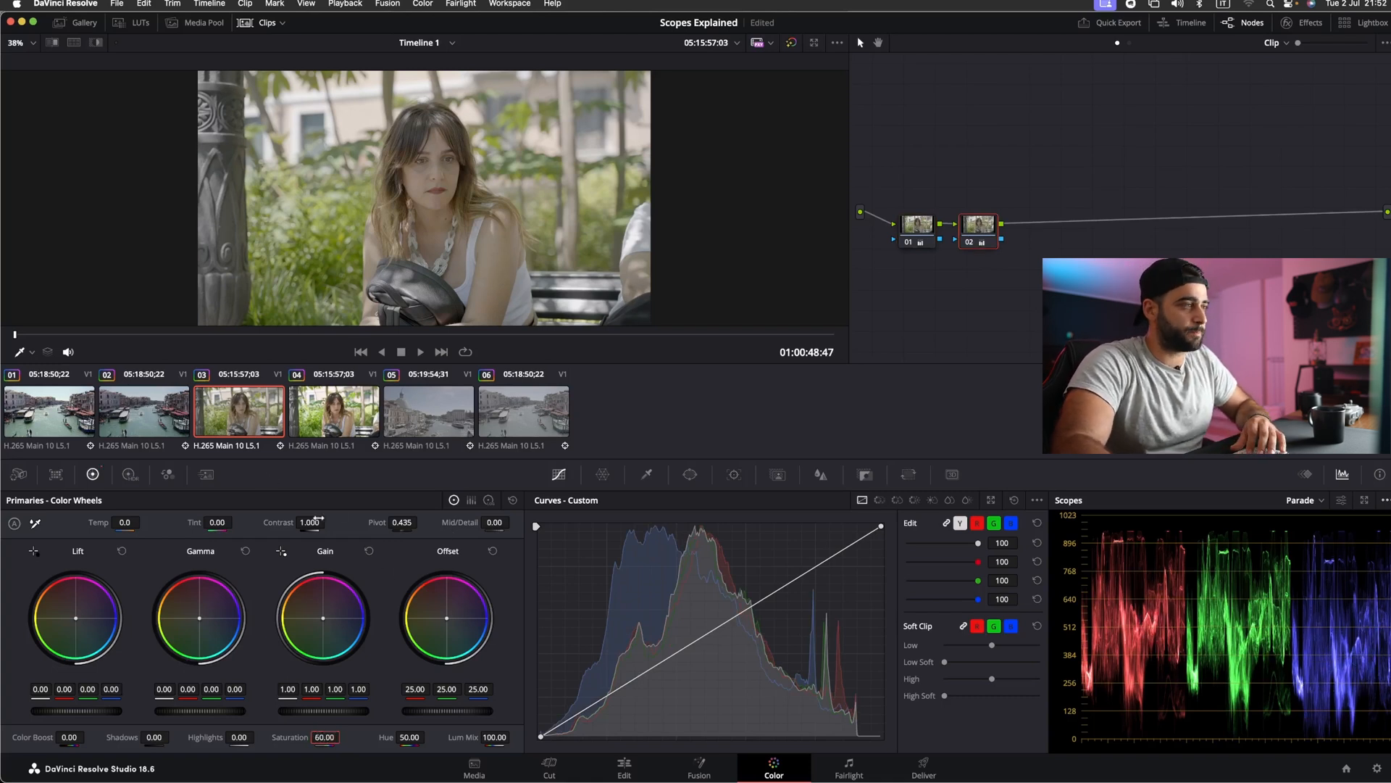
left_click_drag(317, 520, 329, 521)
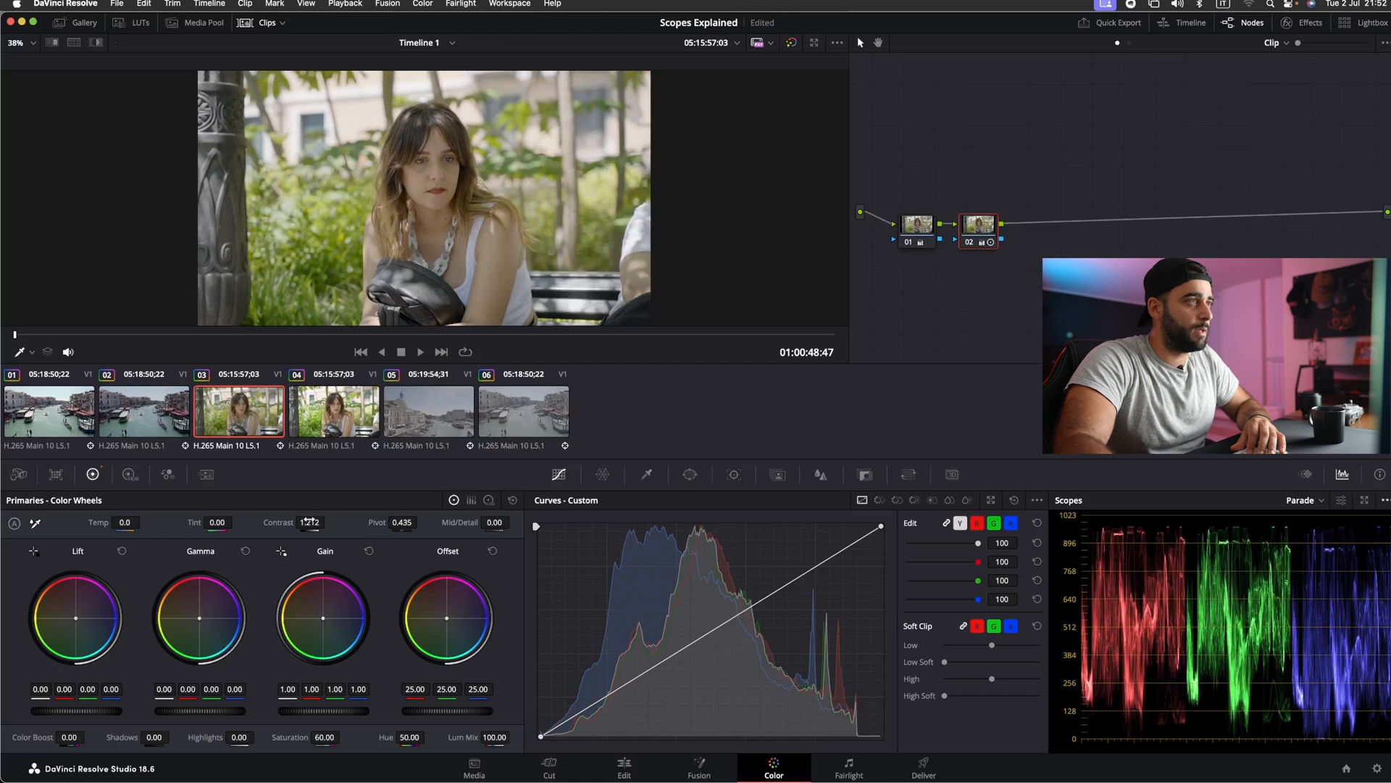
left_click_drag(421, 522, 417, 521)
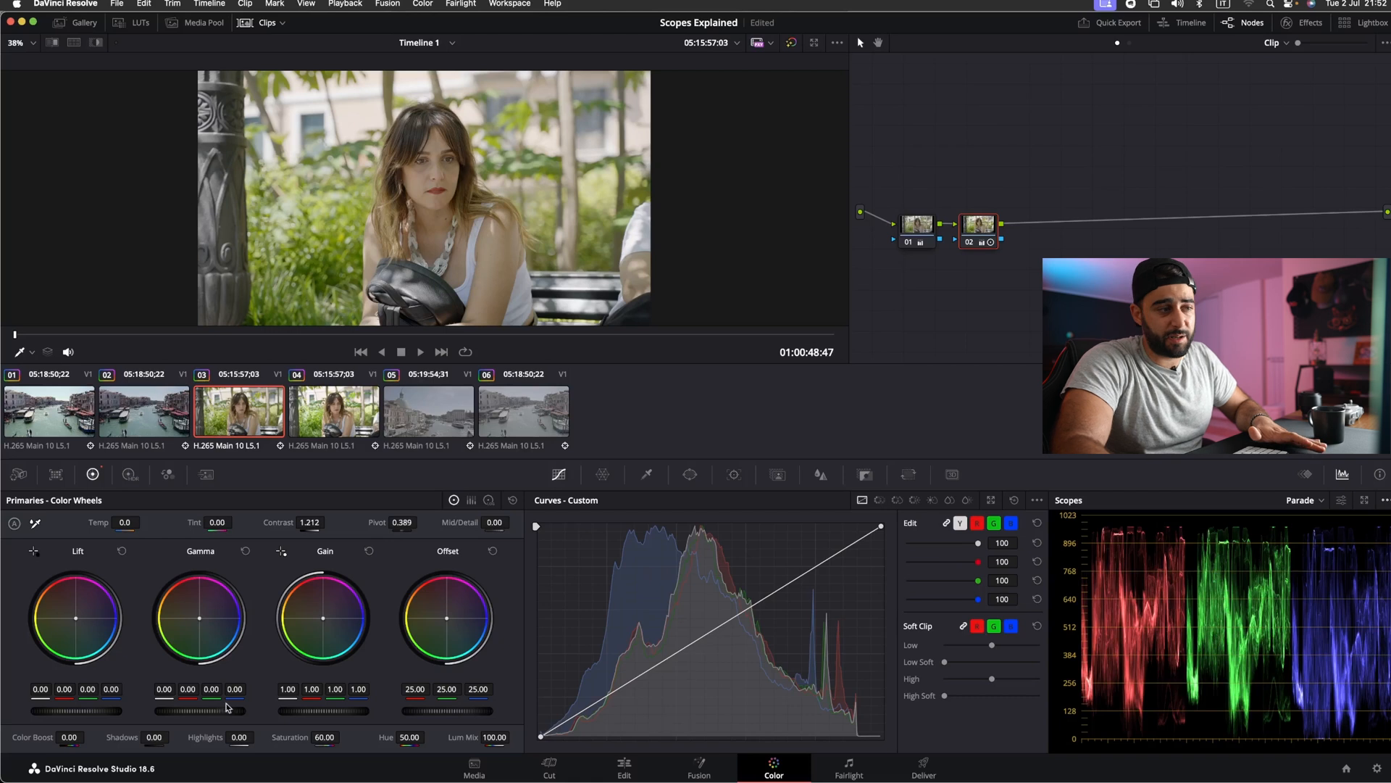
Balance node 02's color channels with the wheels, ending at Gain 1.01, 1.02, 1.01, 1.03, Gamma 0.01 and Lift 0.00 throughout
left_click_drag(323, 621, 321, 621)
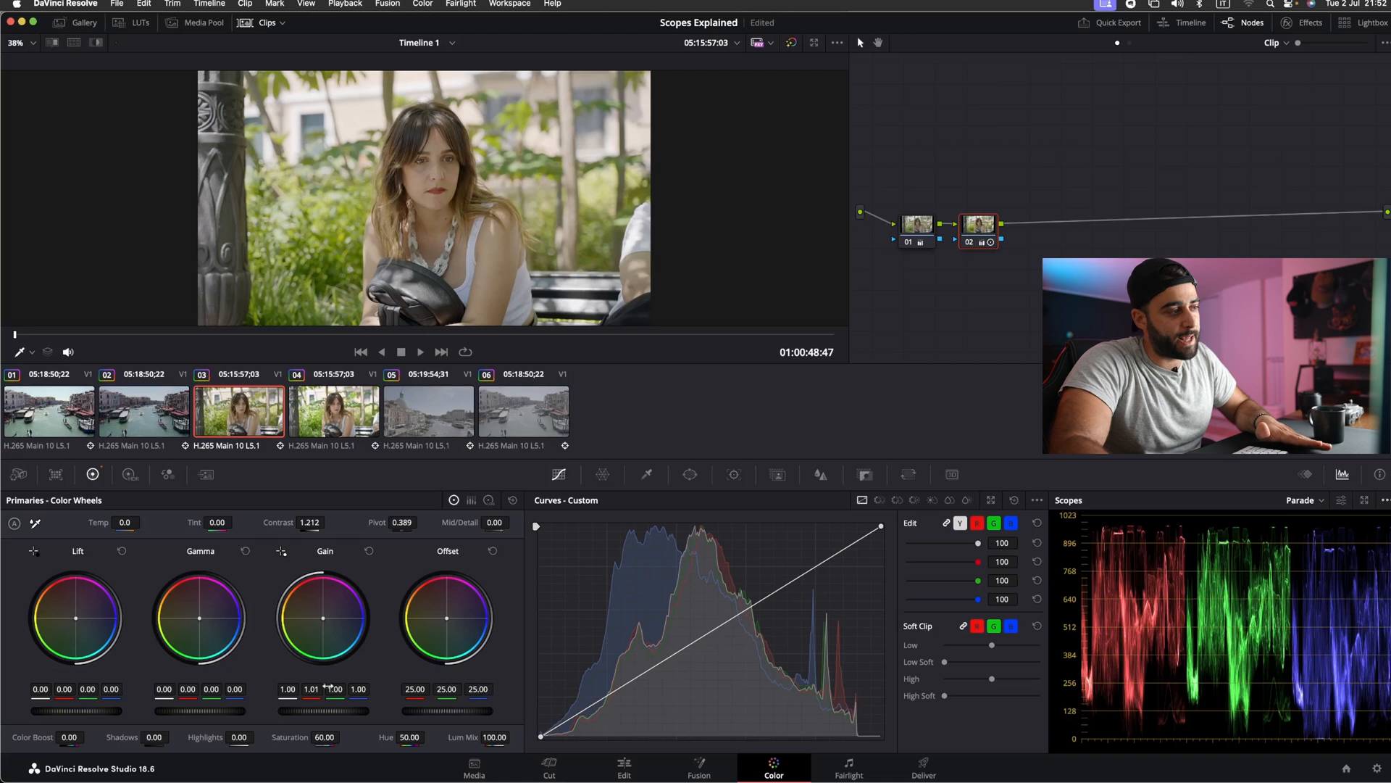
left_click_drag(322, 617, 325, 619)
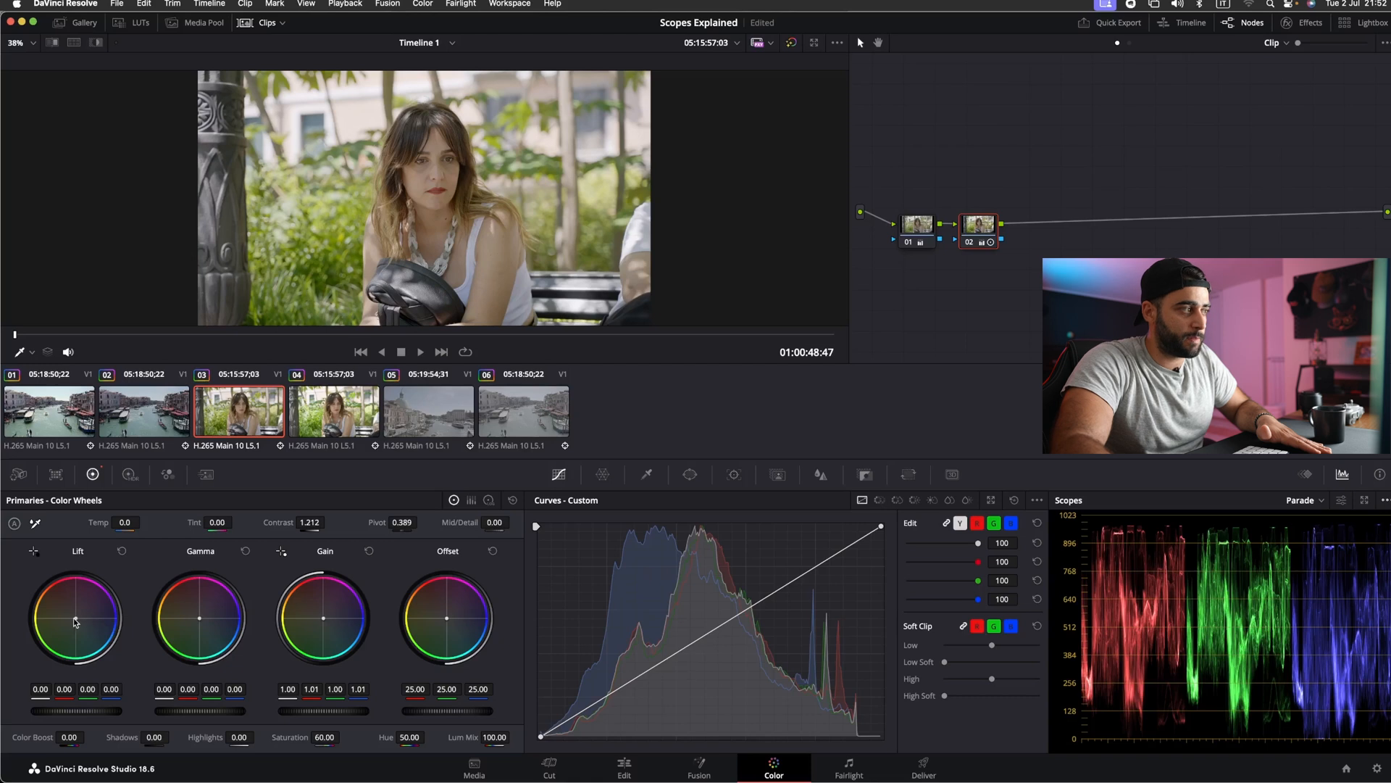
left_click_drag(75, 621, 76, 618)
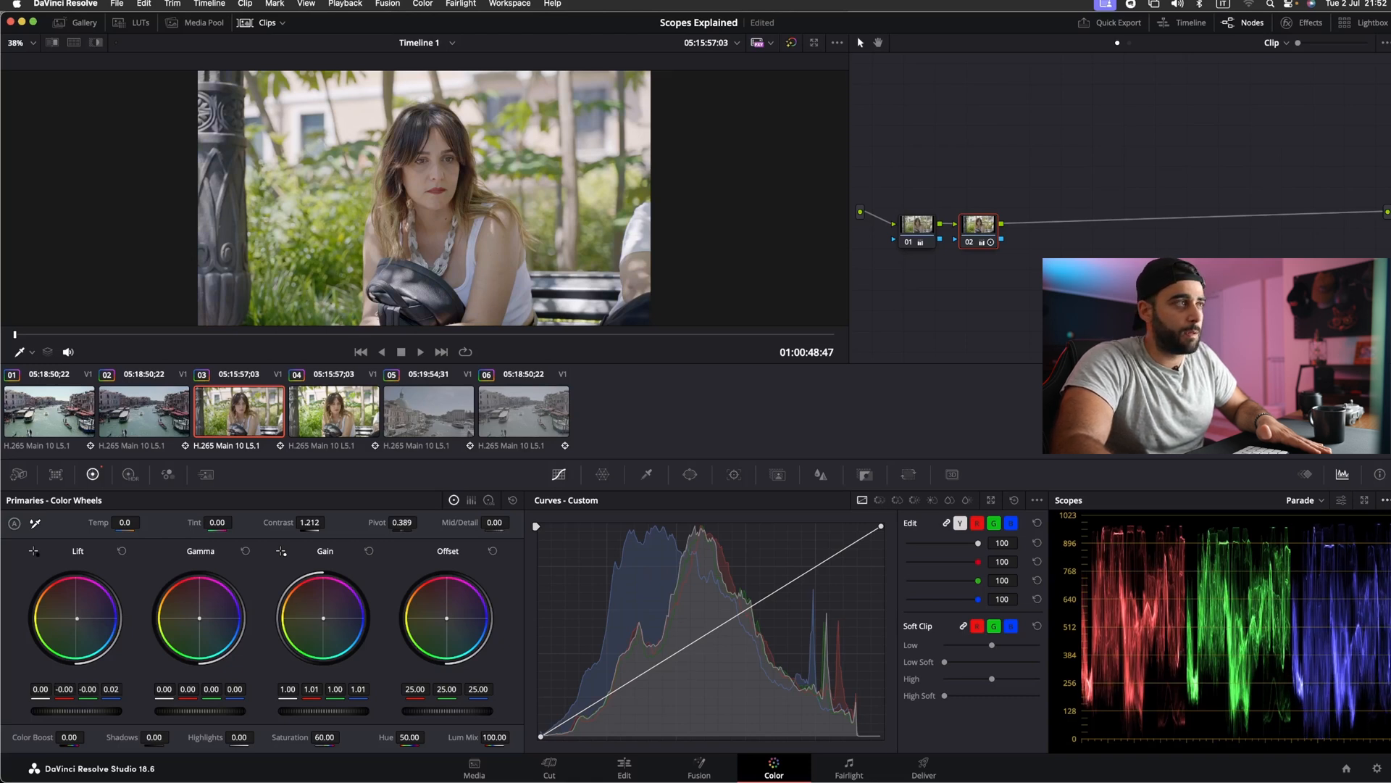
left_click_drag(77, 619, 76, 619)
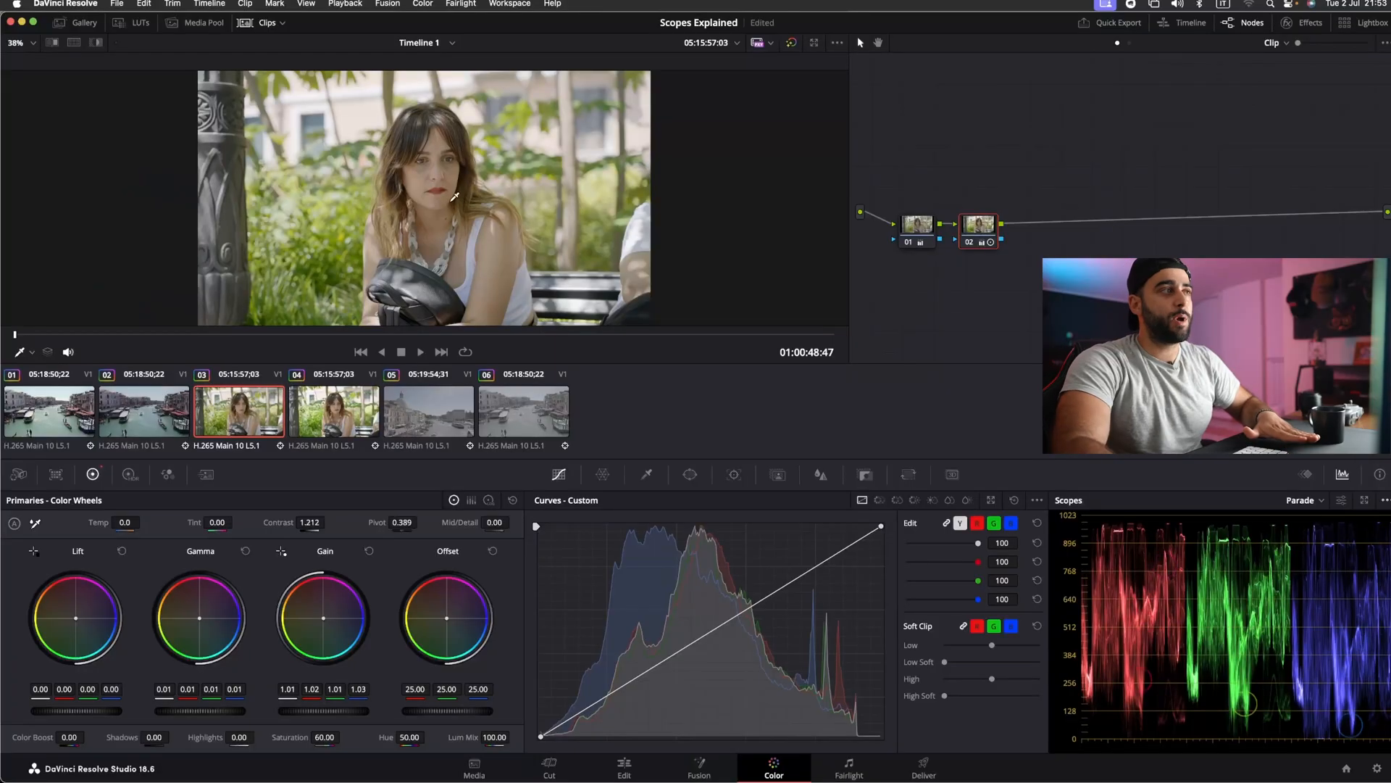
Switch the scope to Vectorscope and check the Display Qualifier Focus setting in its options
left_click(1303, 500)
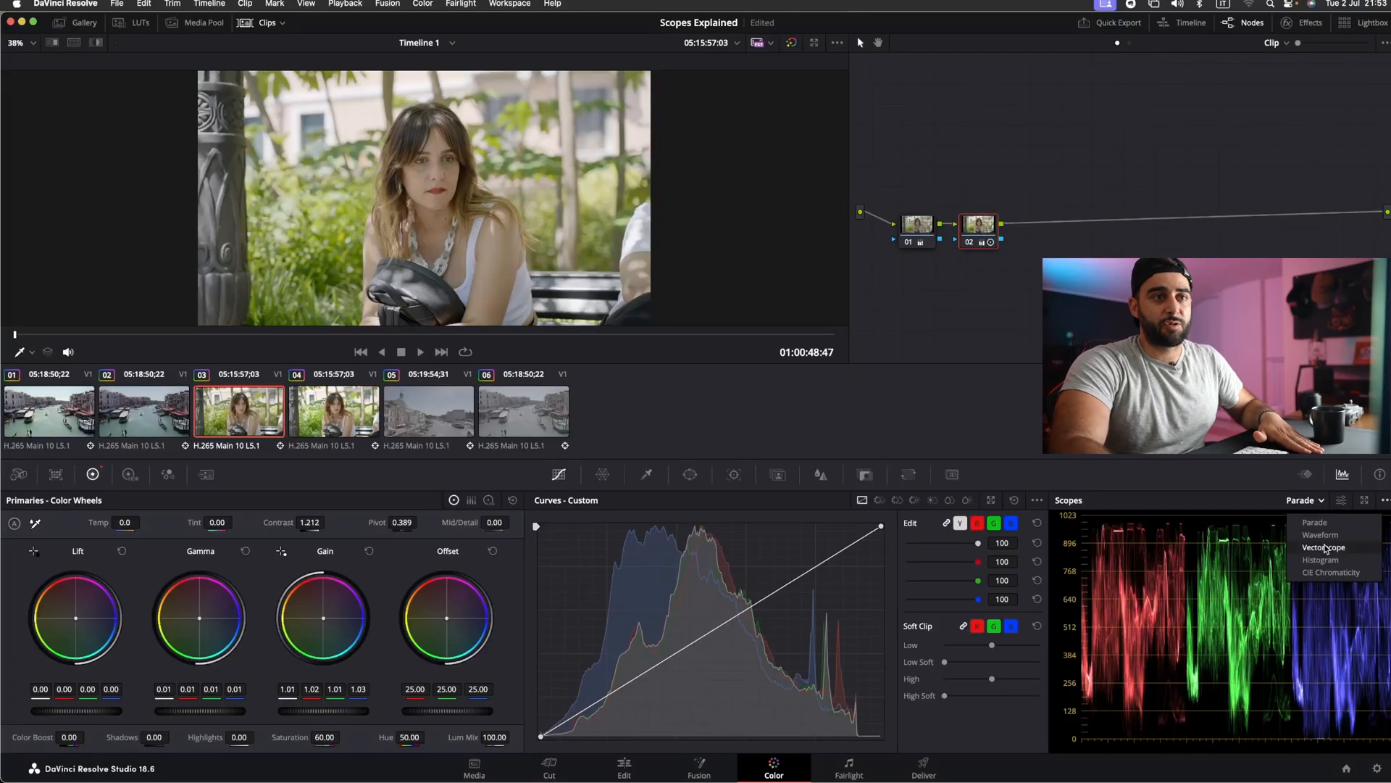
left_click(1319, 543)
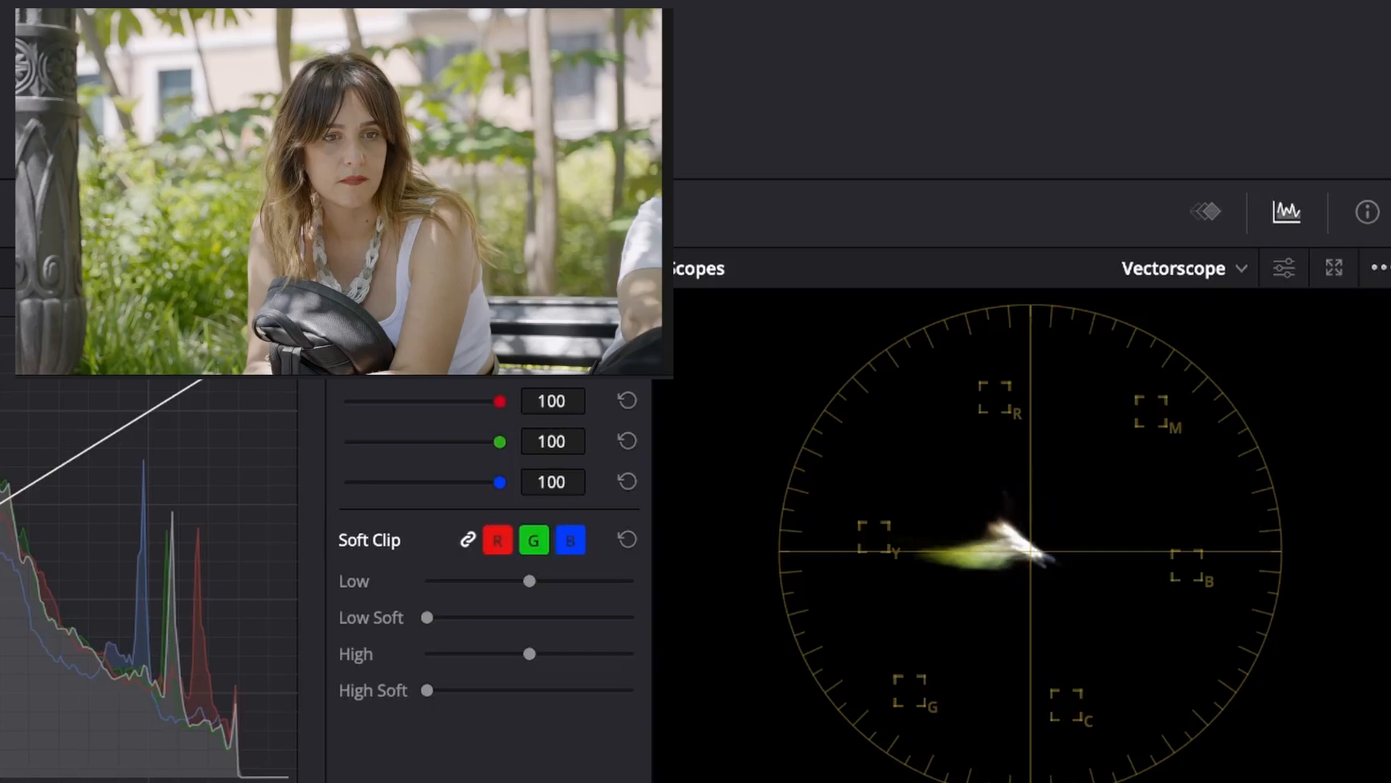
left_click(1377, 268)
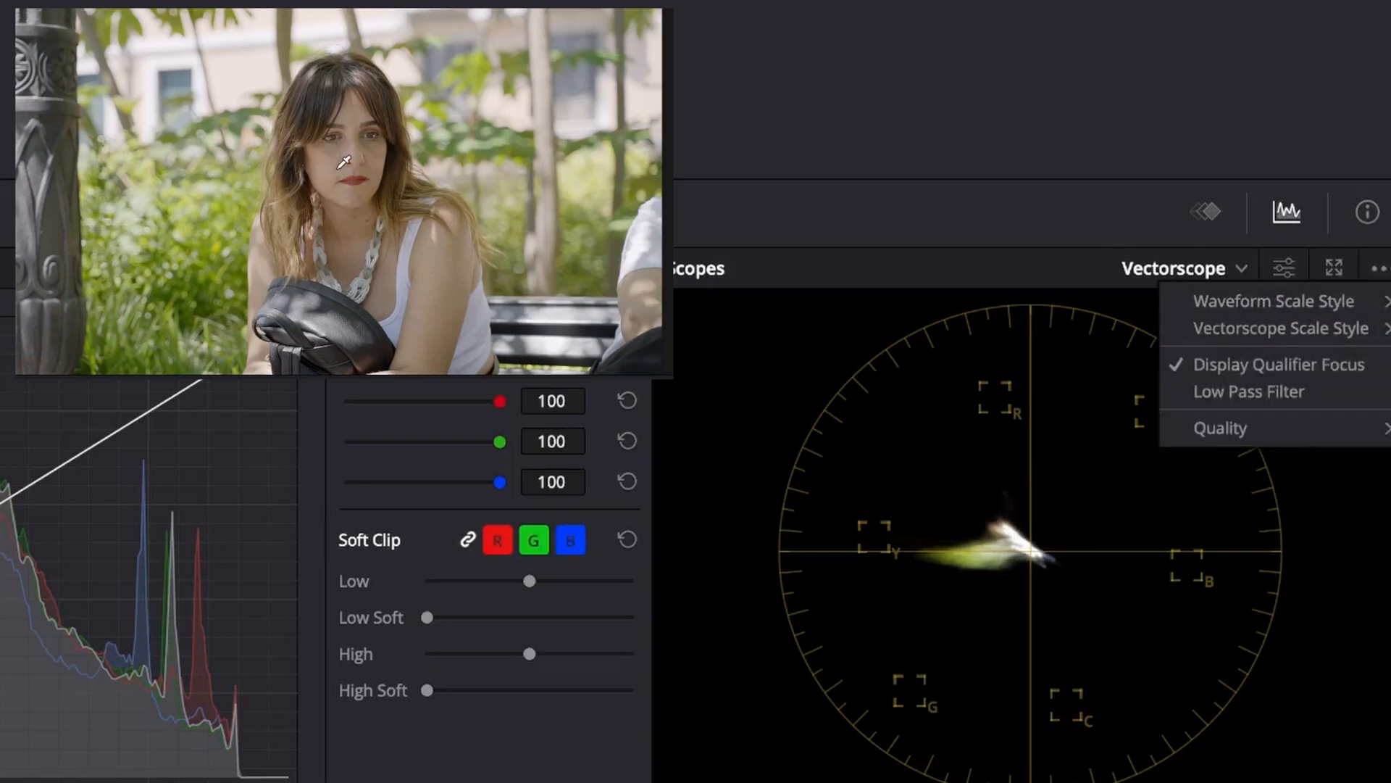
left_click(801, 157)
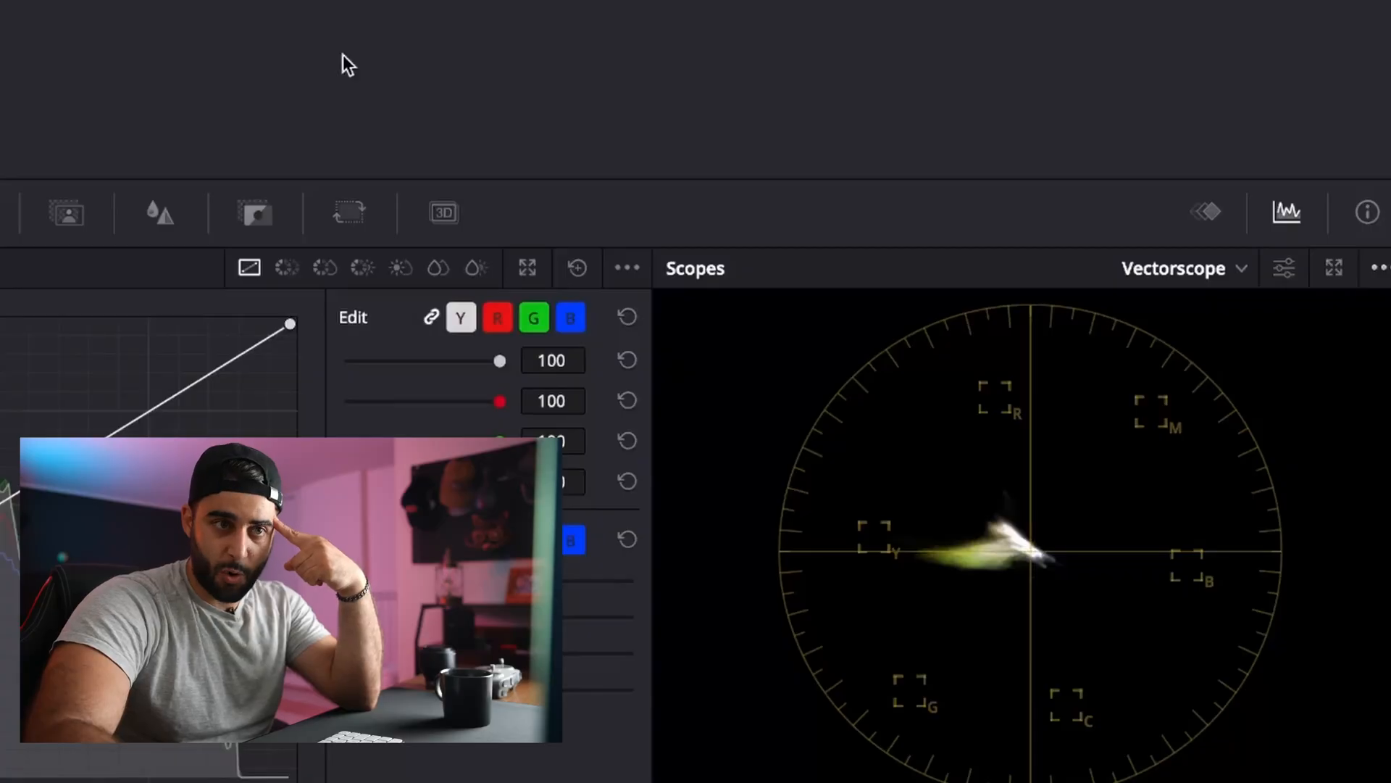
Turn on Show Skin Tone Indicator in the vectorscope settings
left_click(1281, 272)
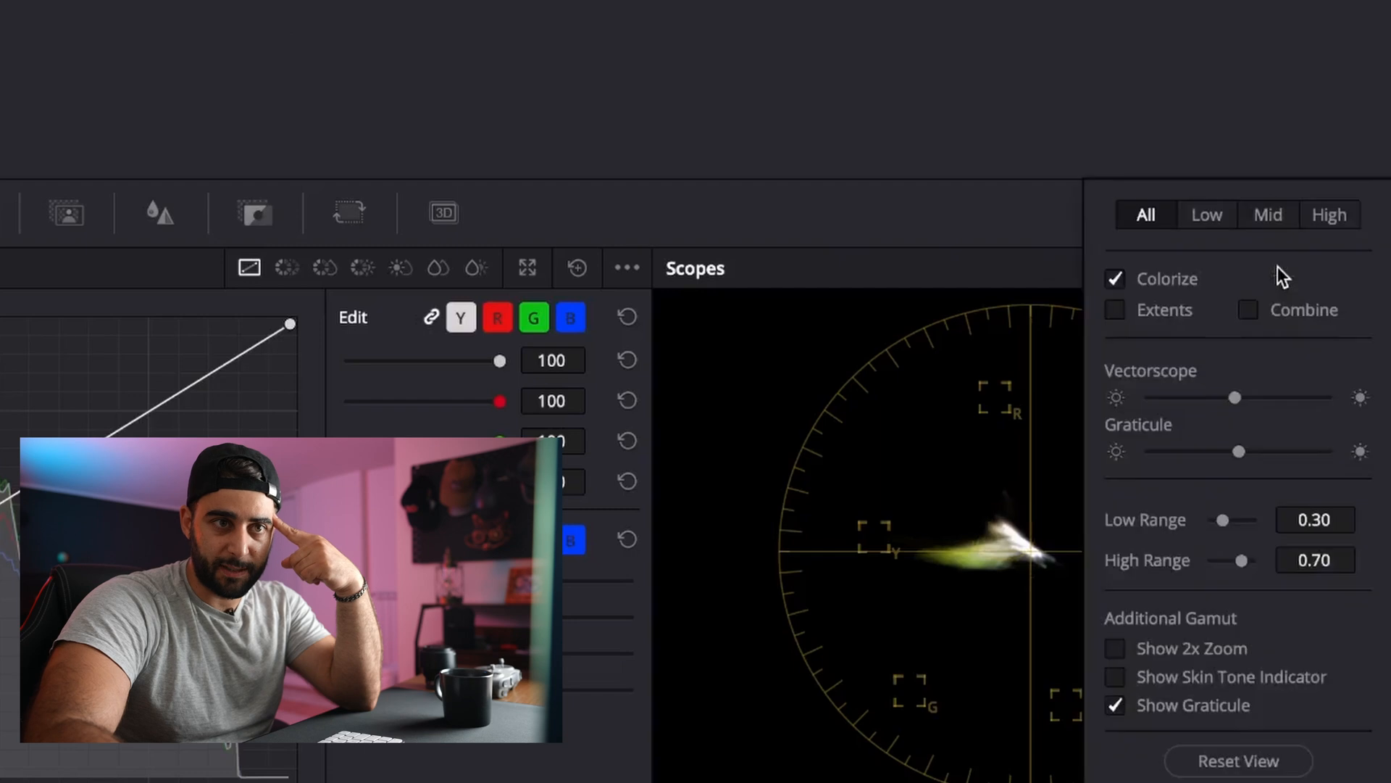
left_click(1116, 679)
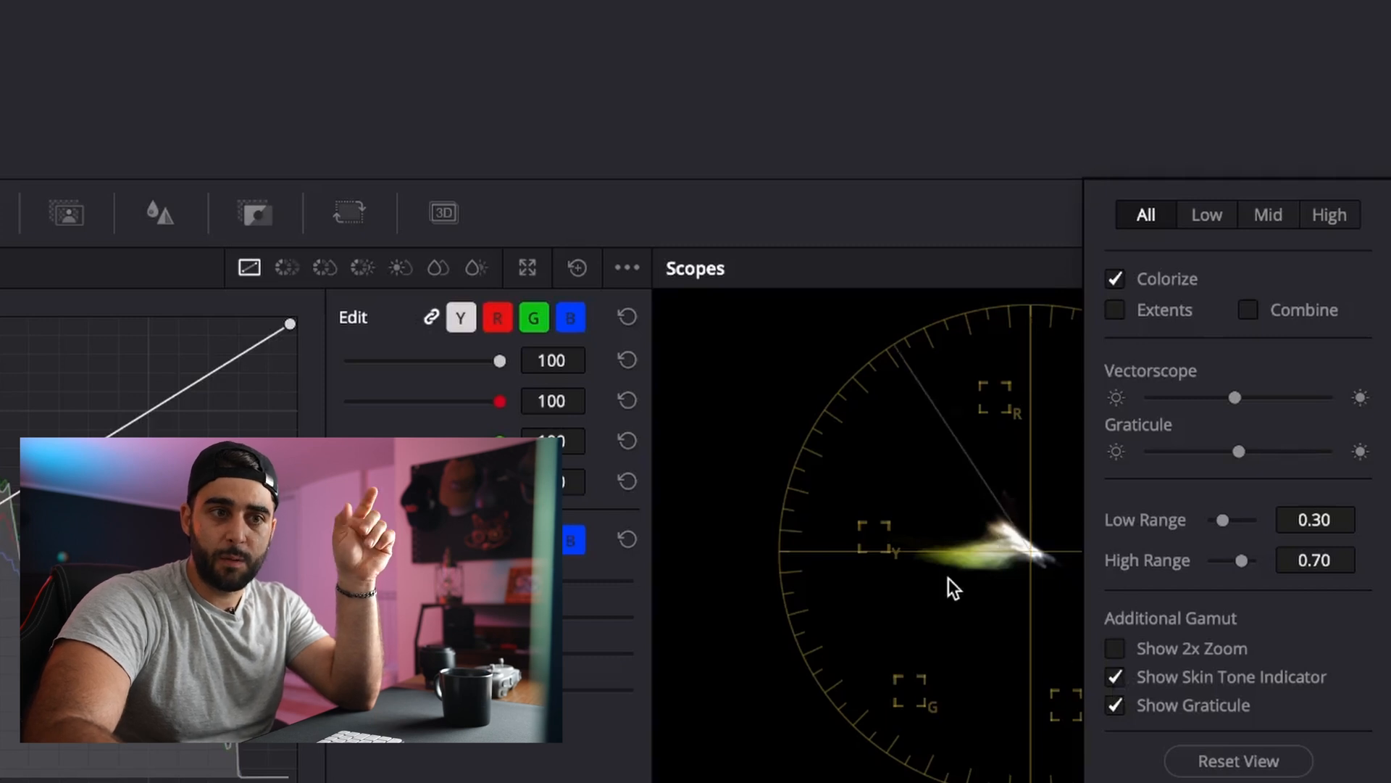
Add a serial node after node 02 and try sampling the skin with the HSL qualifier in Highlight view
left_click(951, 517)
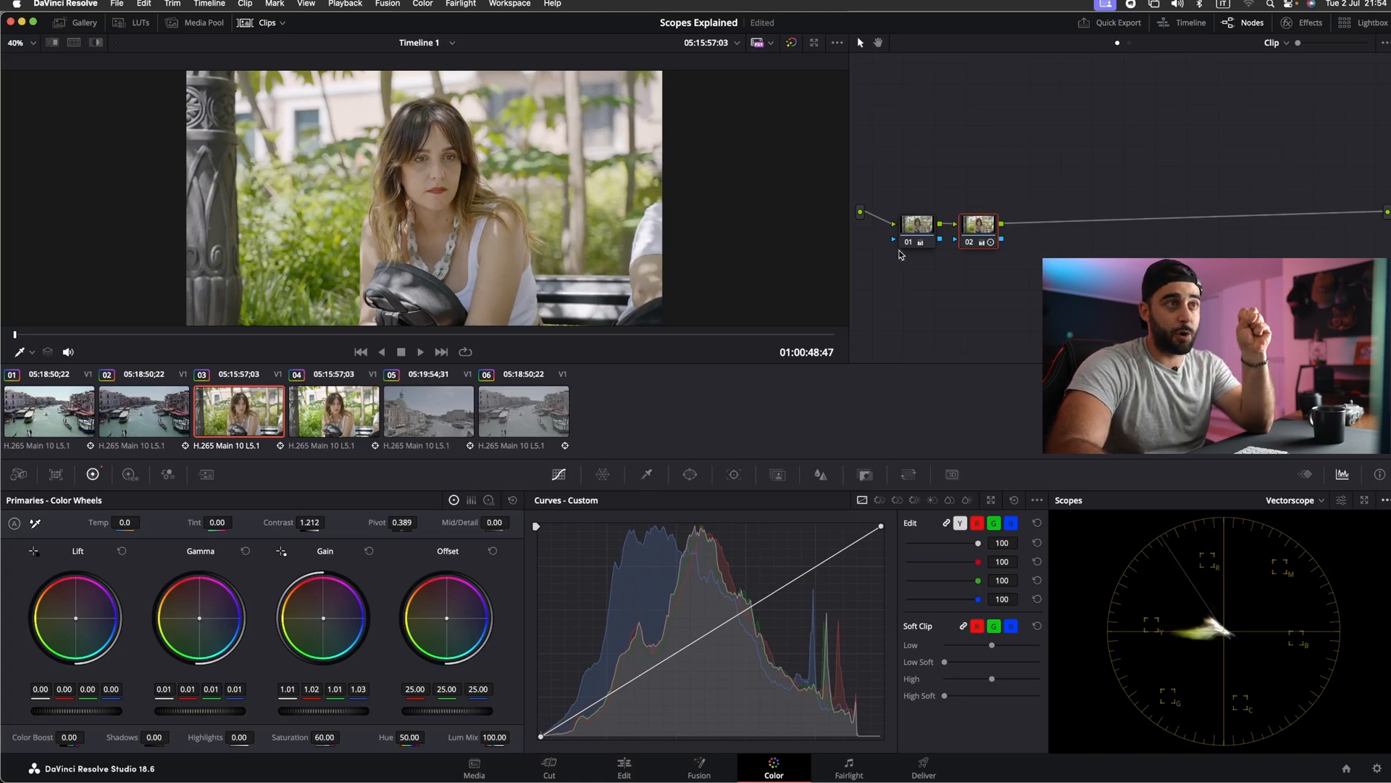
key("alt+s")
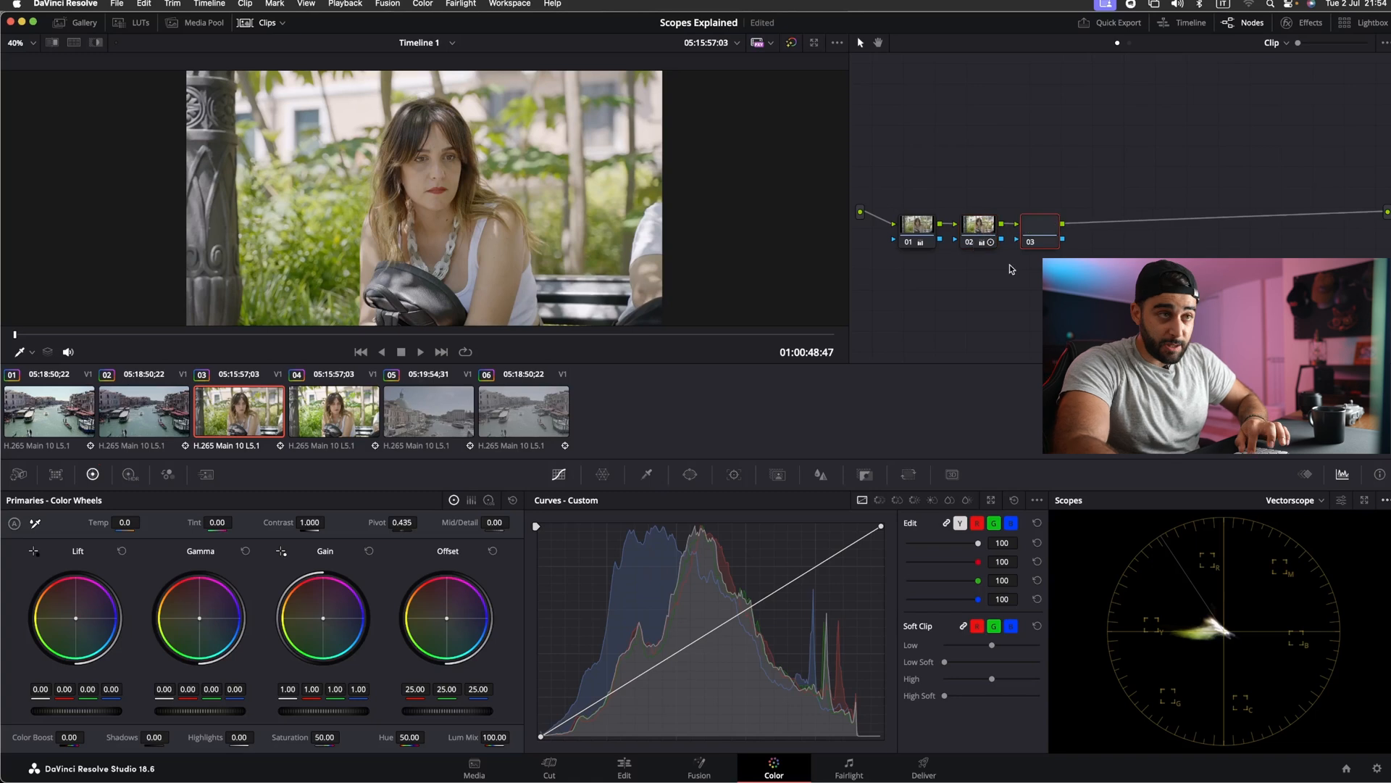
left_click(648, 475)
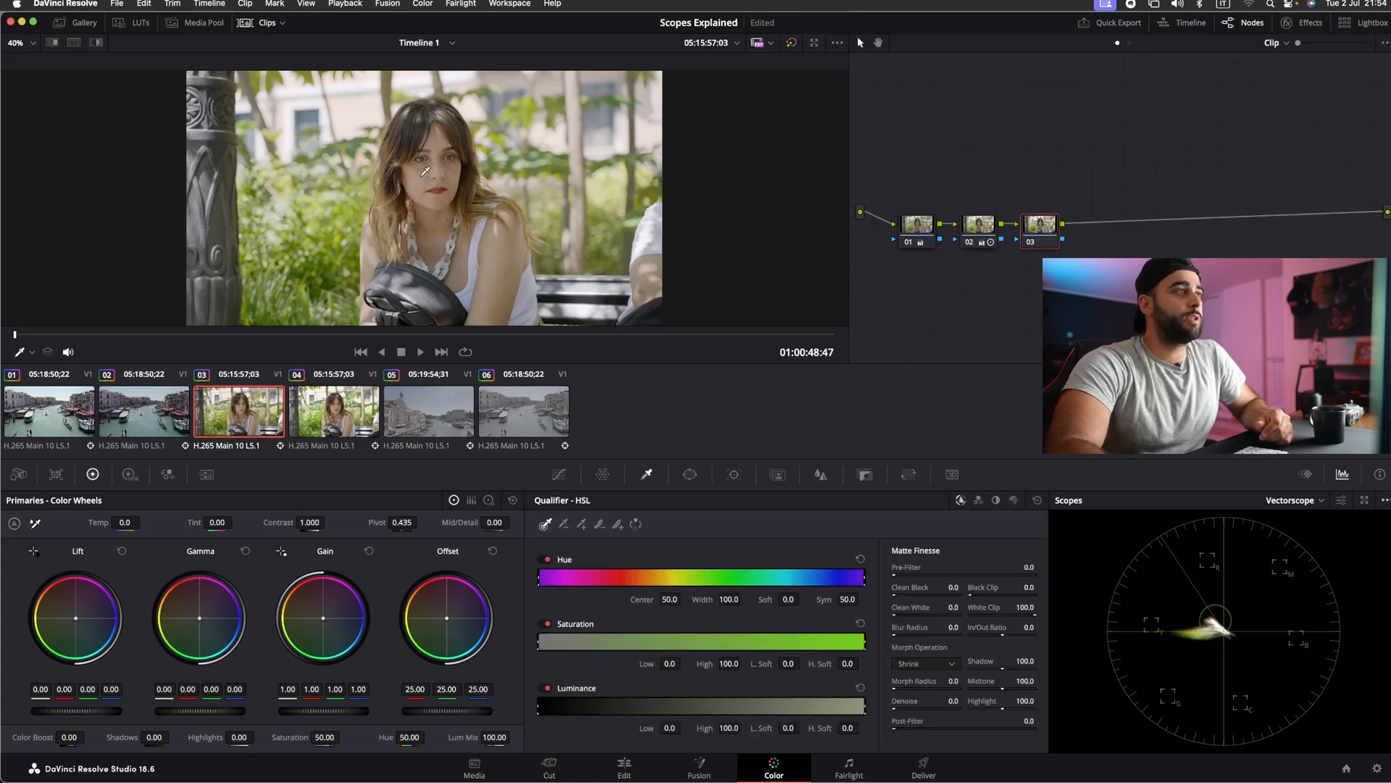
left_click(528, 262)
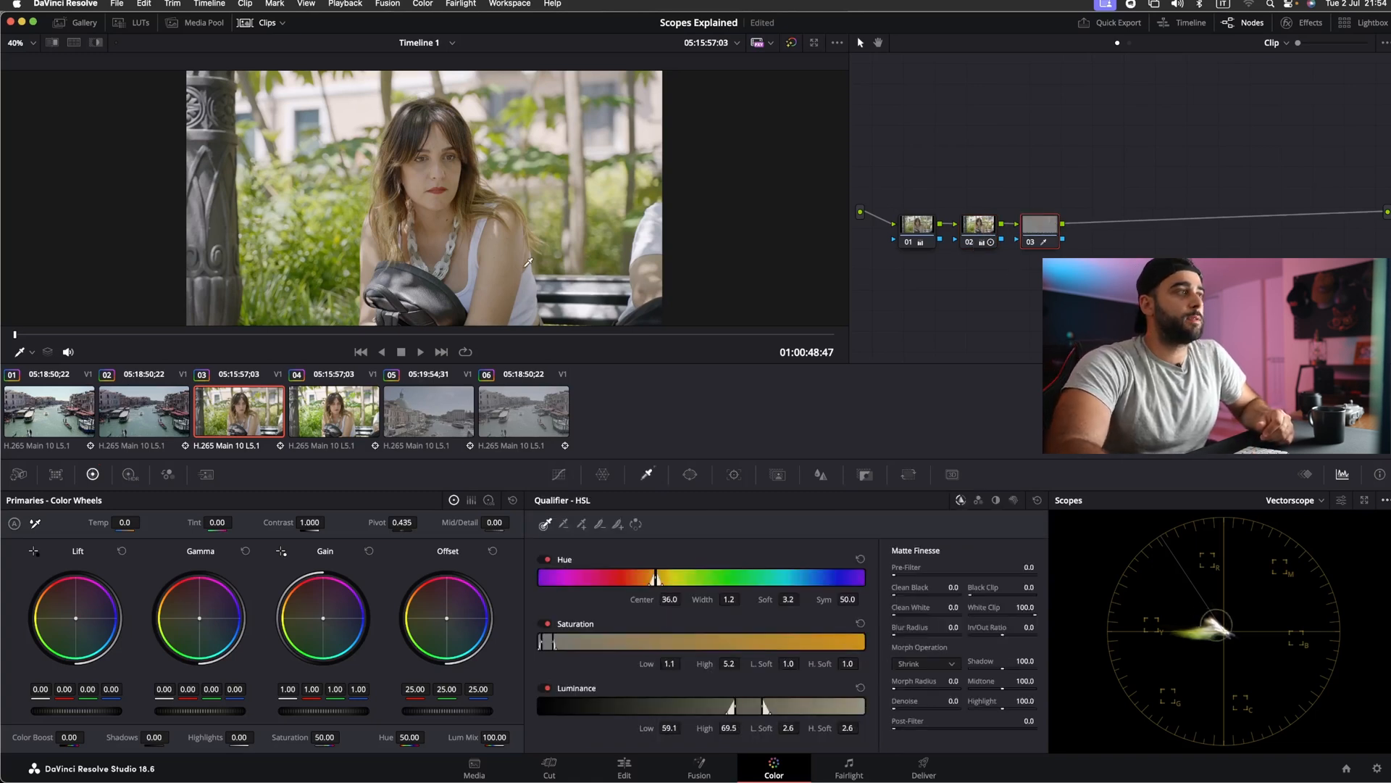
left_click(95, 42)
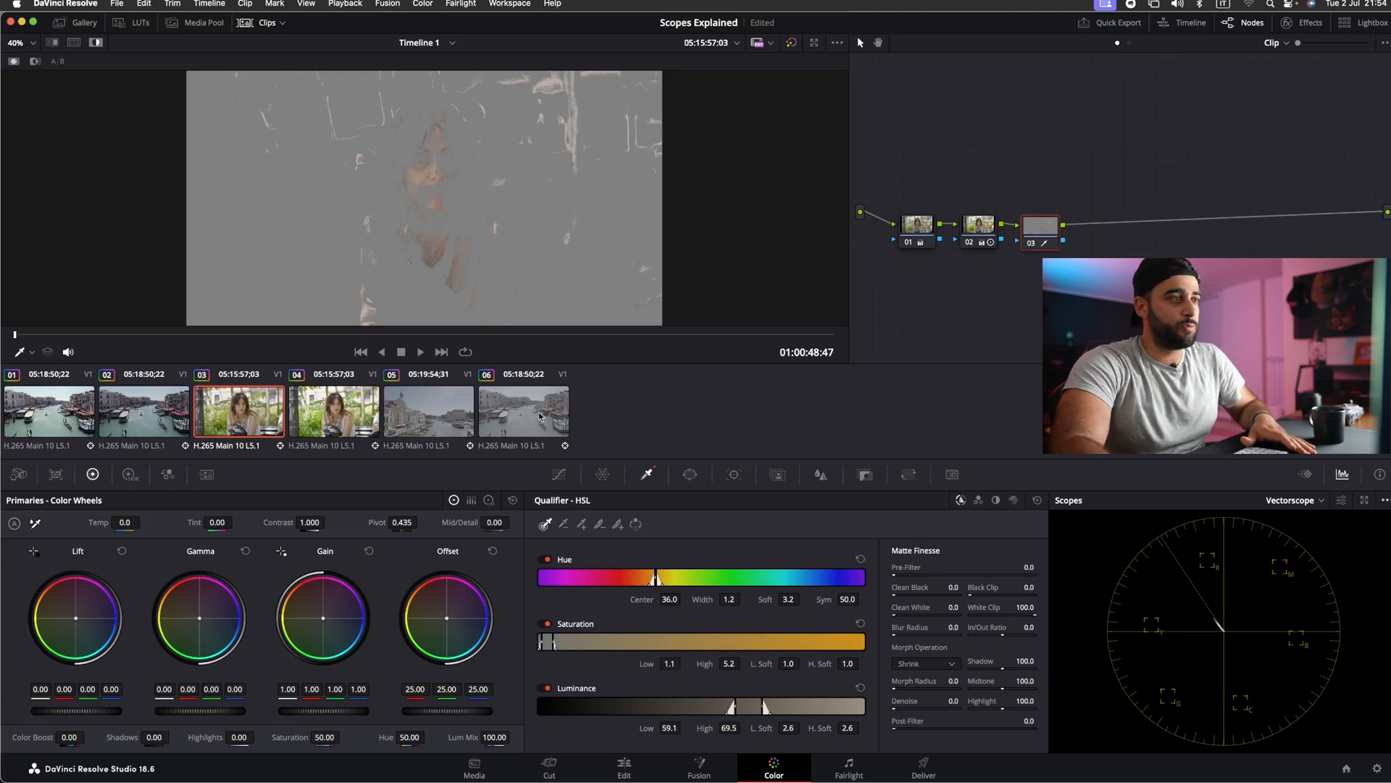
key("super+z")
Fit a circular window around the woman's head on node 03, with Size 36.55, Aspect 36.58, Pan 50.83 and Tilt 52.89
left_click(687, 474)
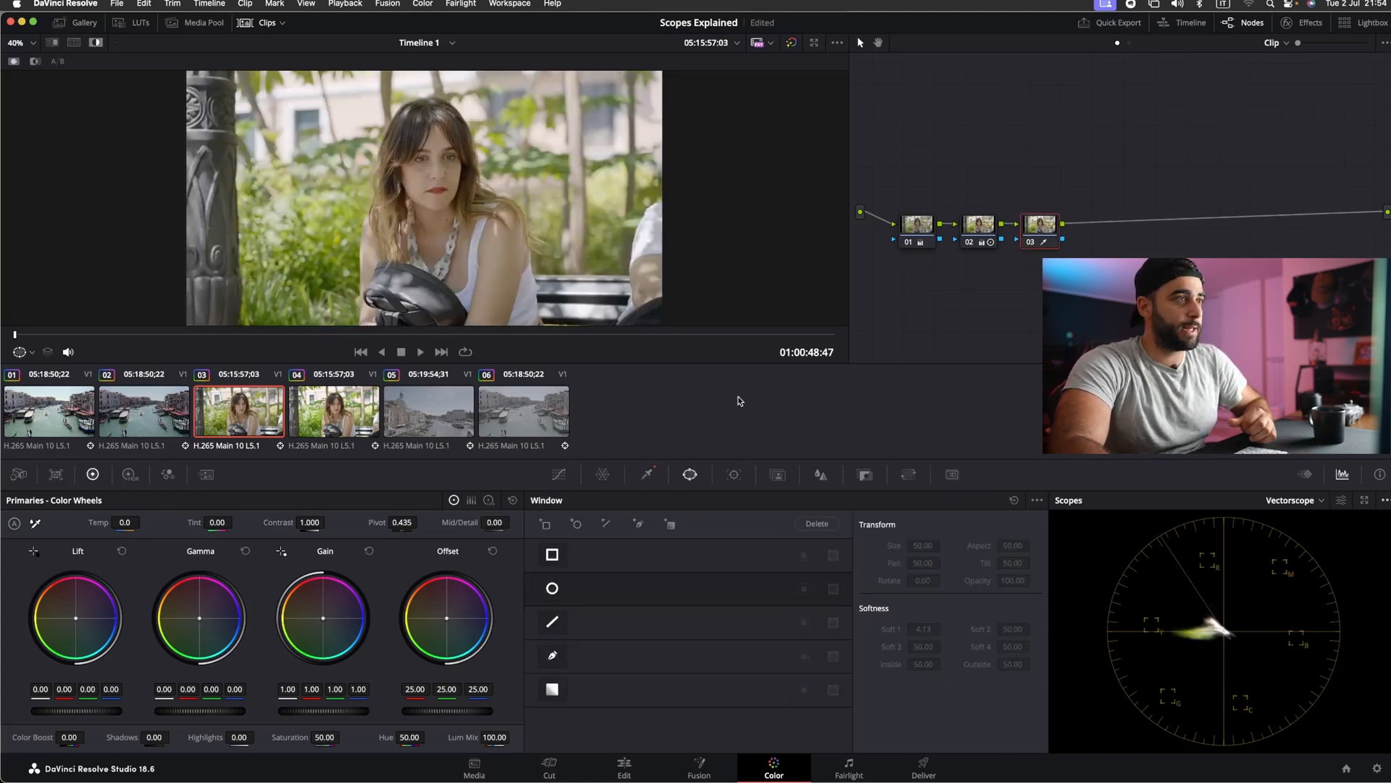
left_click(553, 588)
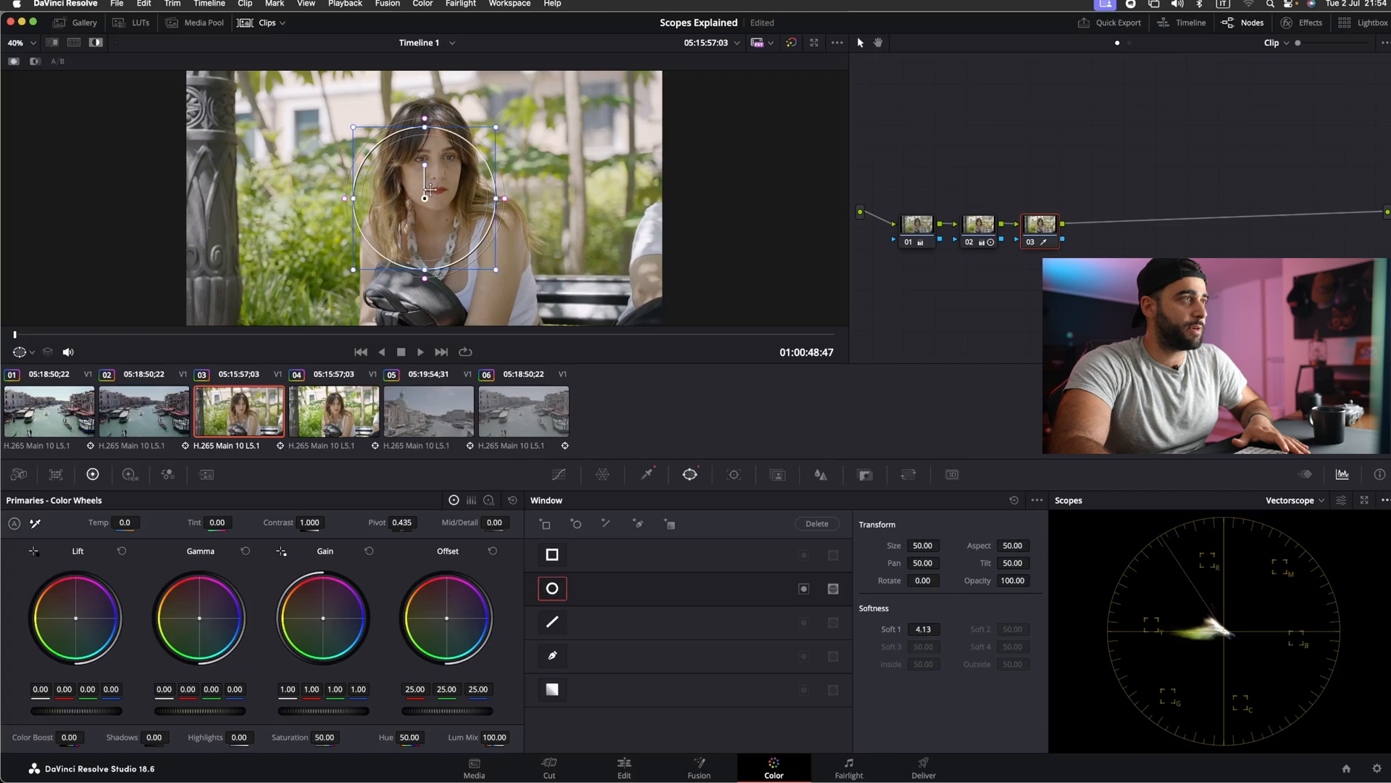
key("shift+h")
mouse_move(430, 189)
left_mouse_down()
mouse_move(437, 163)
mouse_move(378, 169)
mouse_move(433, 166)
left_mouse_up()
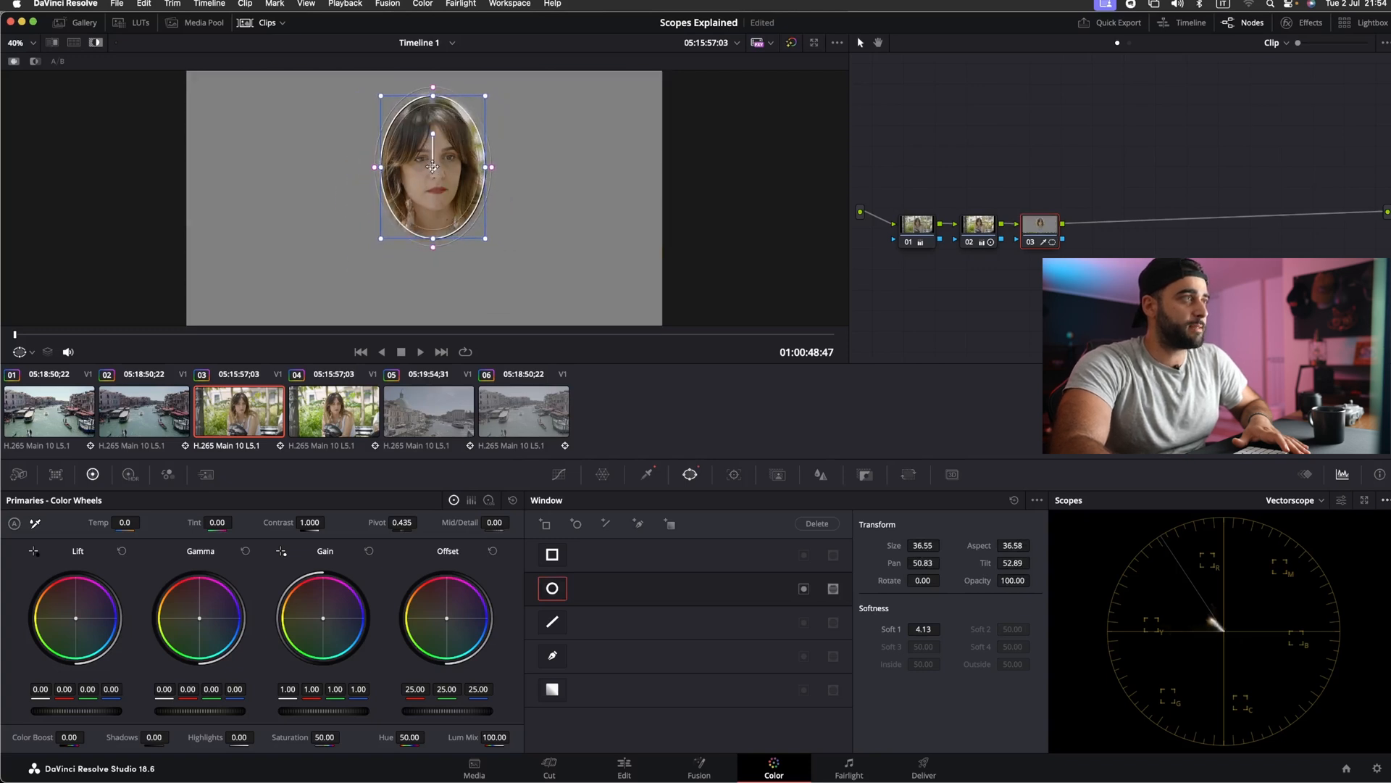
Qualify the facial skin inside the window, with Hue Width 10.0, Saturation High 17.6 and Luminance Low 51.0
left_click(648, 474)
left_click(425, 169)
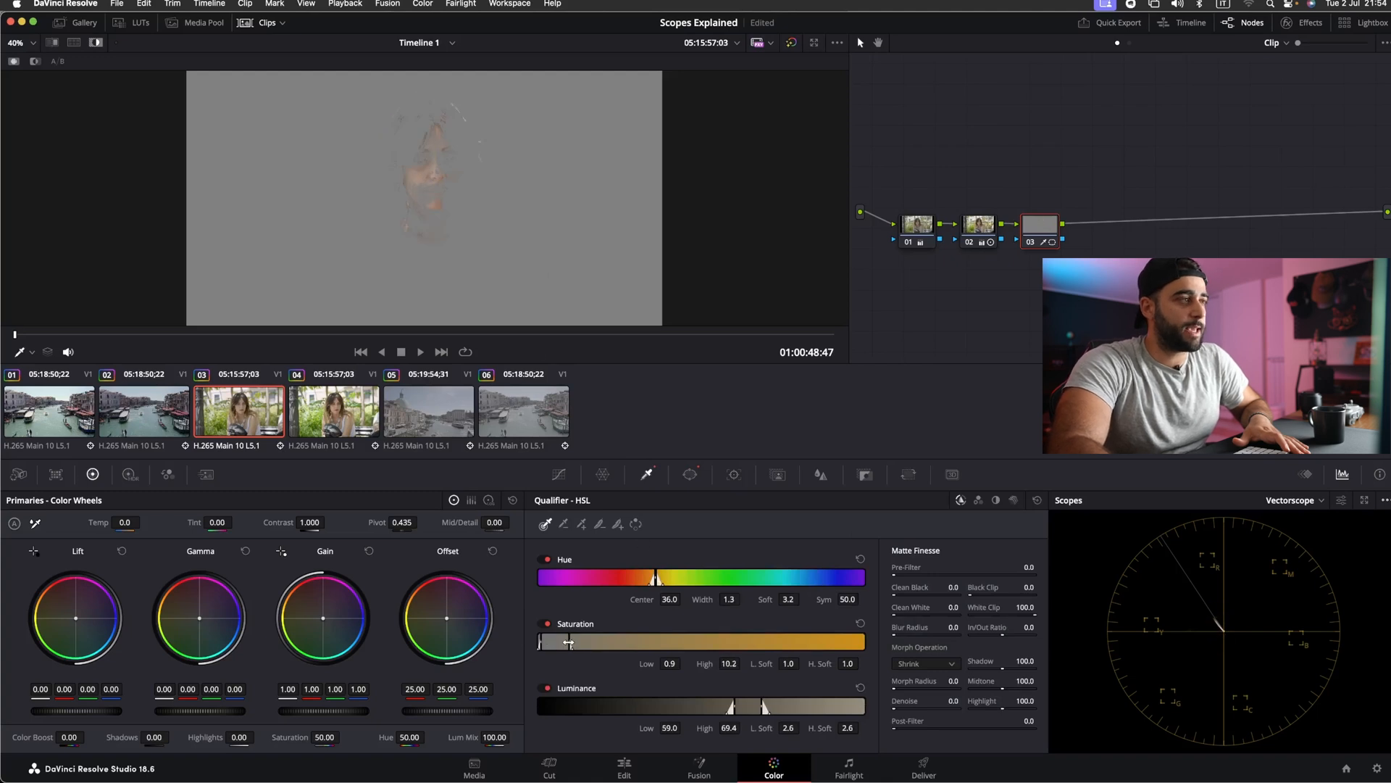
left_click_drag(733, 707, 700, 708)
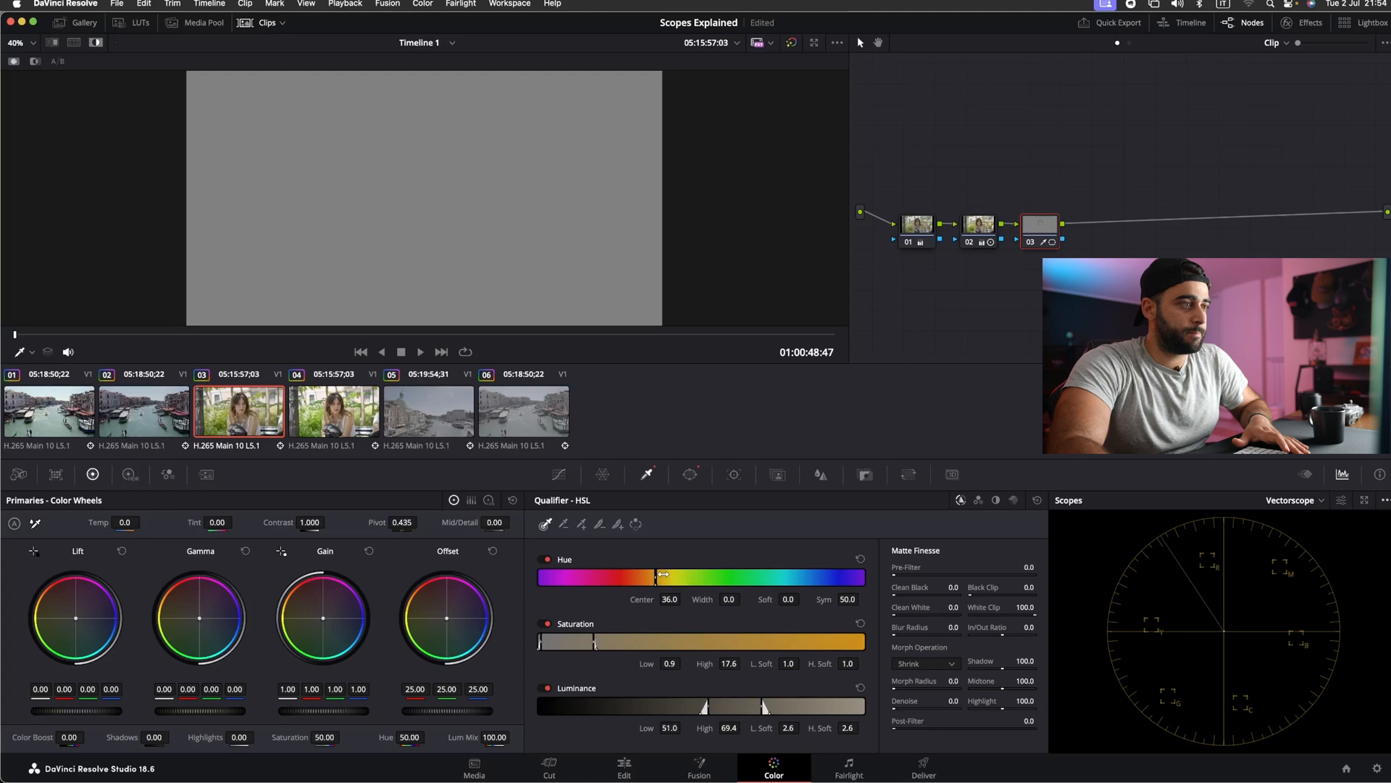
left_click_drag(655, 578, 641, 578)
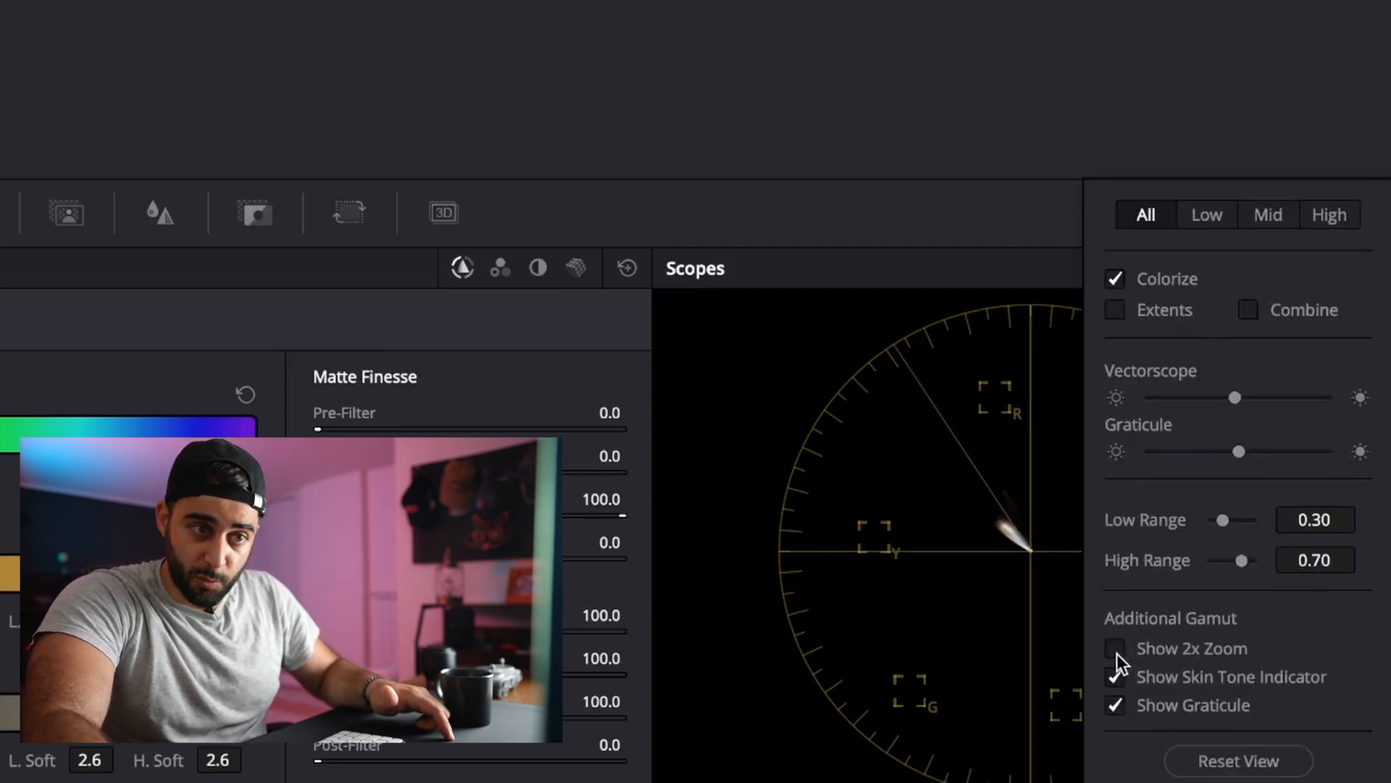
With the vectorscope at 2x zoom, shift the skin on the Hue Vs Hue curve to Input Hue 272.22, Hue Rotate 6.33, and leave Highlight view
left_click(1116, 650)
left_click(986, 520)
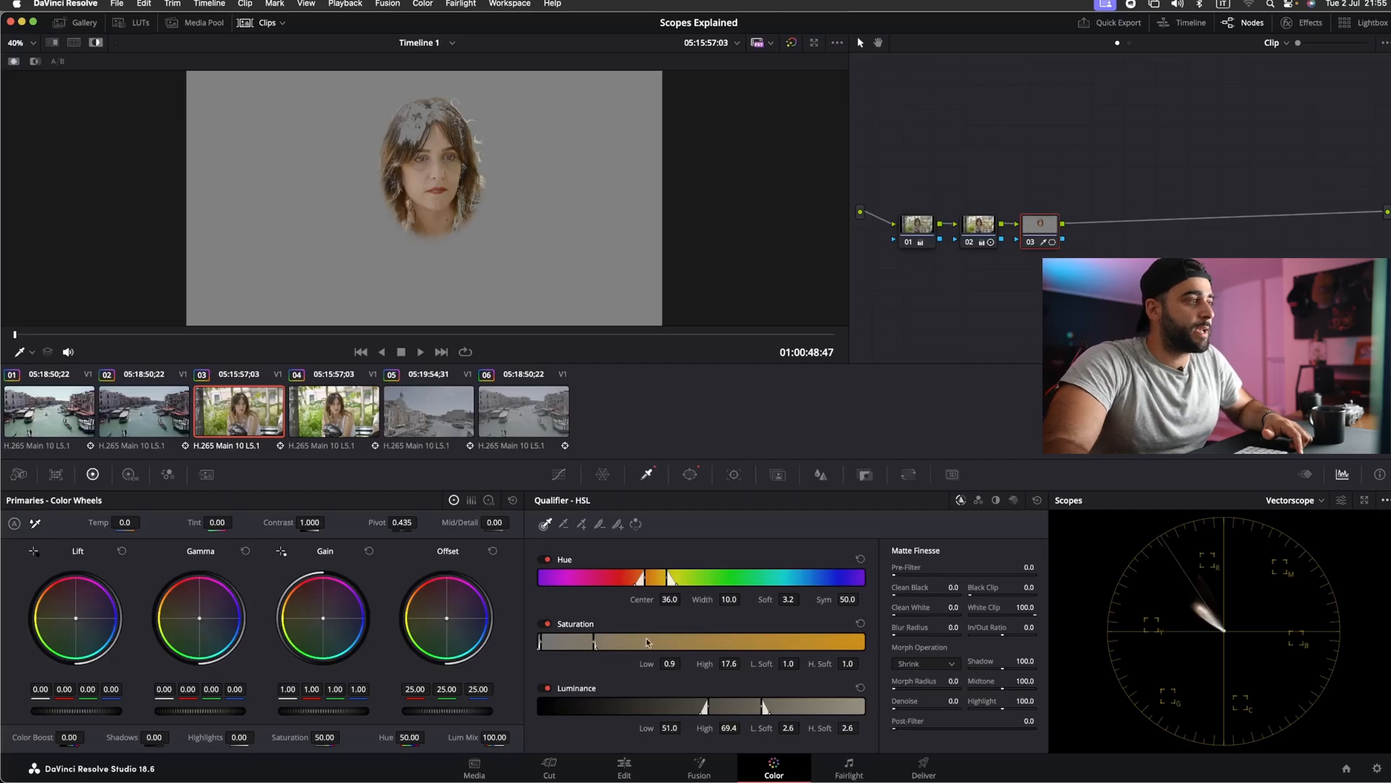
left_click(562, 477)
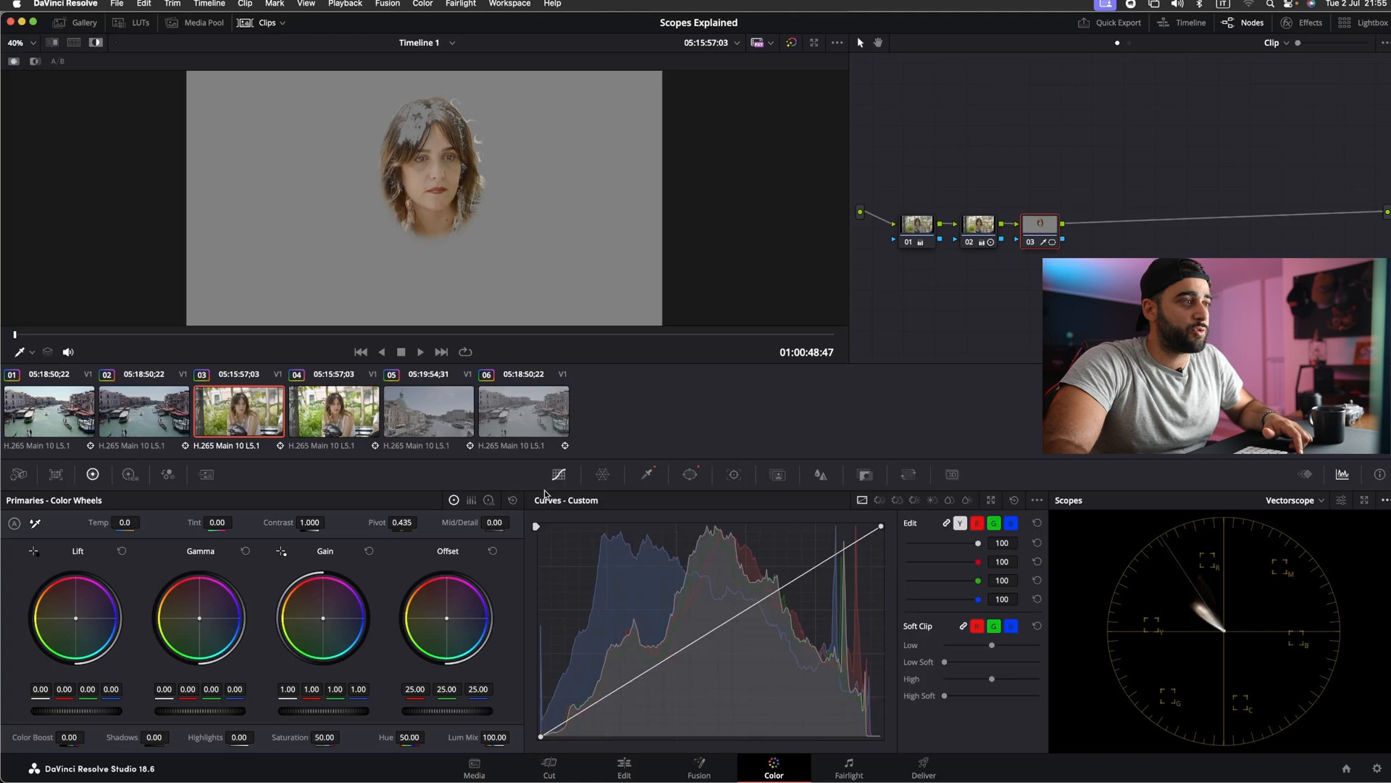
left_click(880, 501)
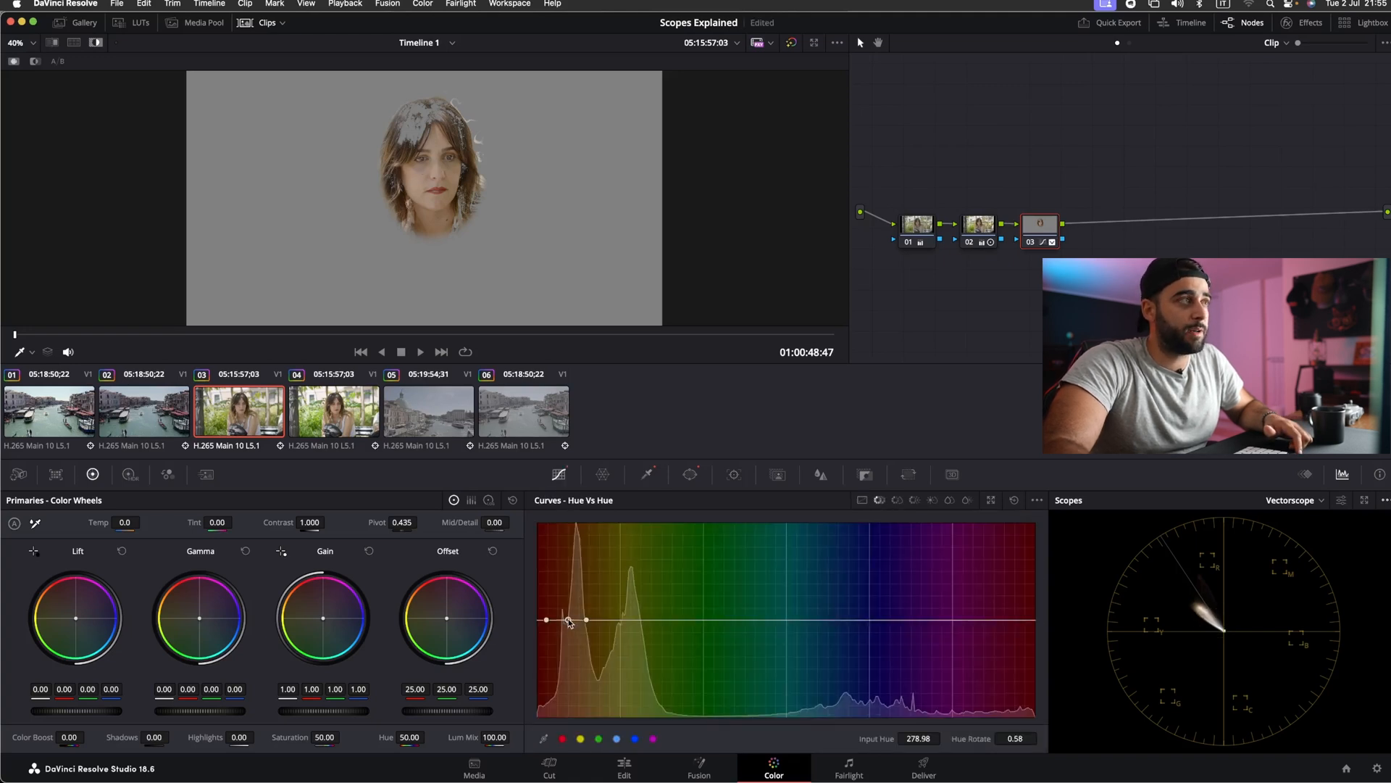
mouse_move(568, 602)
left_mouse_down()
mouse_move(569, 581)
mouse_move(567, 606)
left_mouse_up()
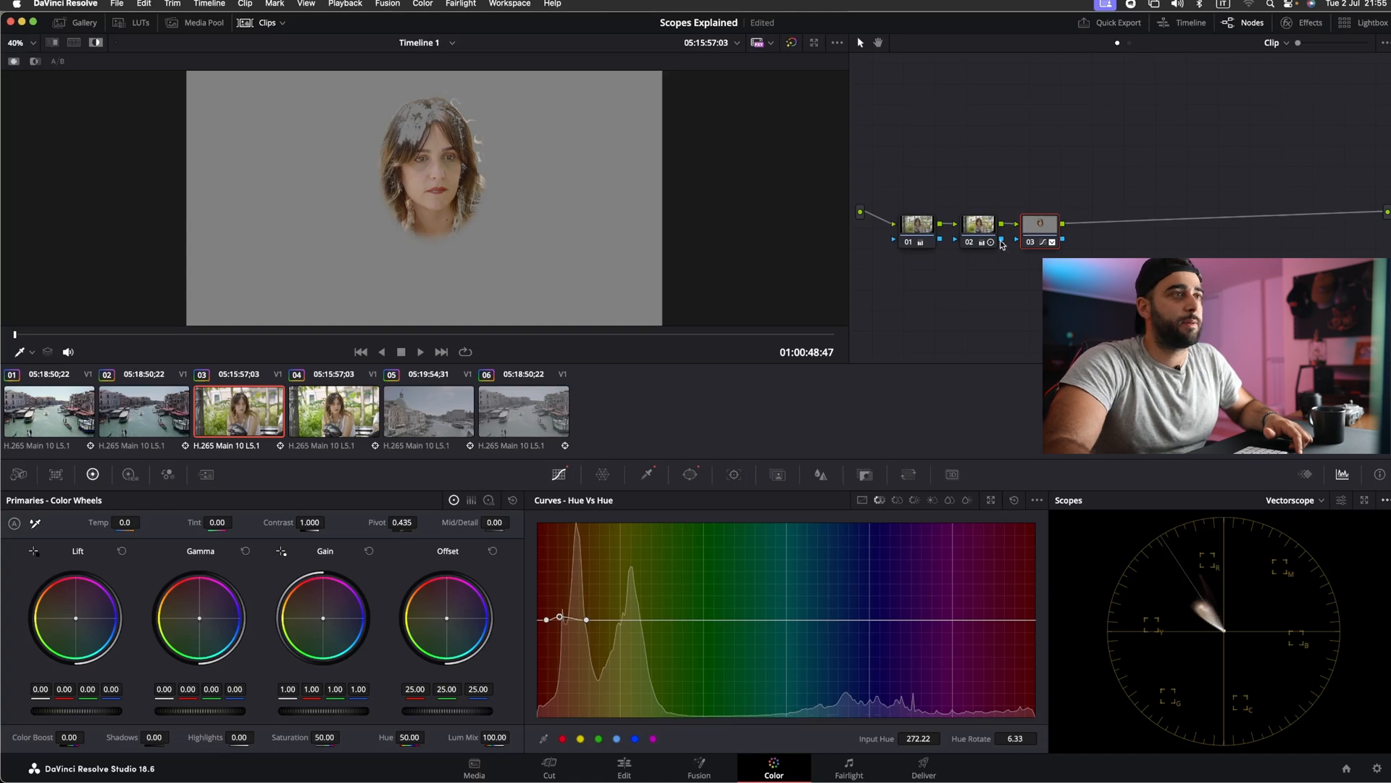
left_click(96, 45)
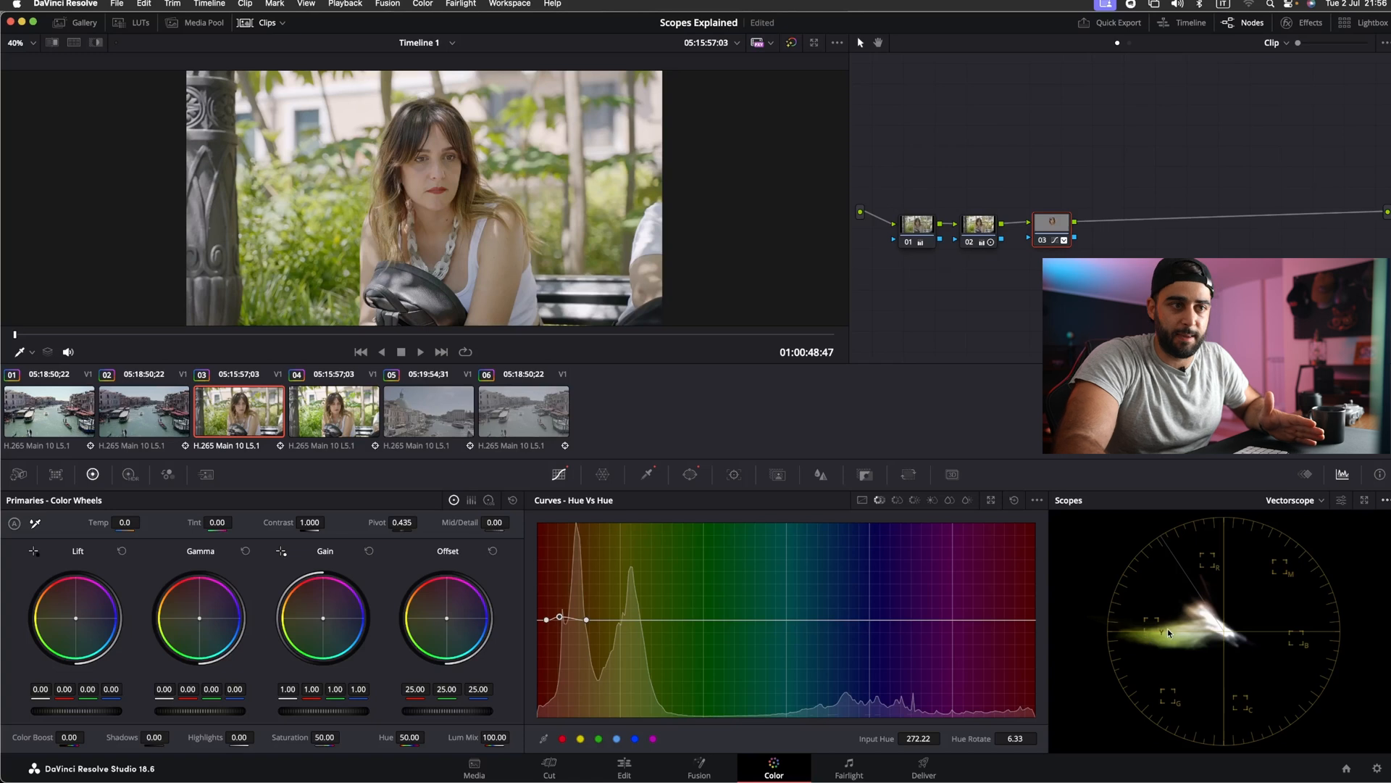
Turn off the vectorscope's 2x zoom and adjust node 02's Gain wheel to 1.01, 1.00, 1.00, 1.00
left_click(1342, 500)
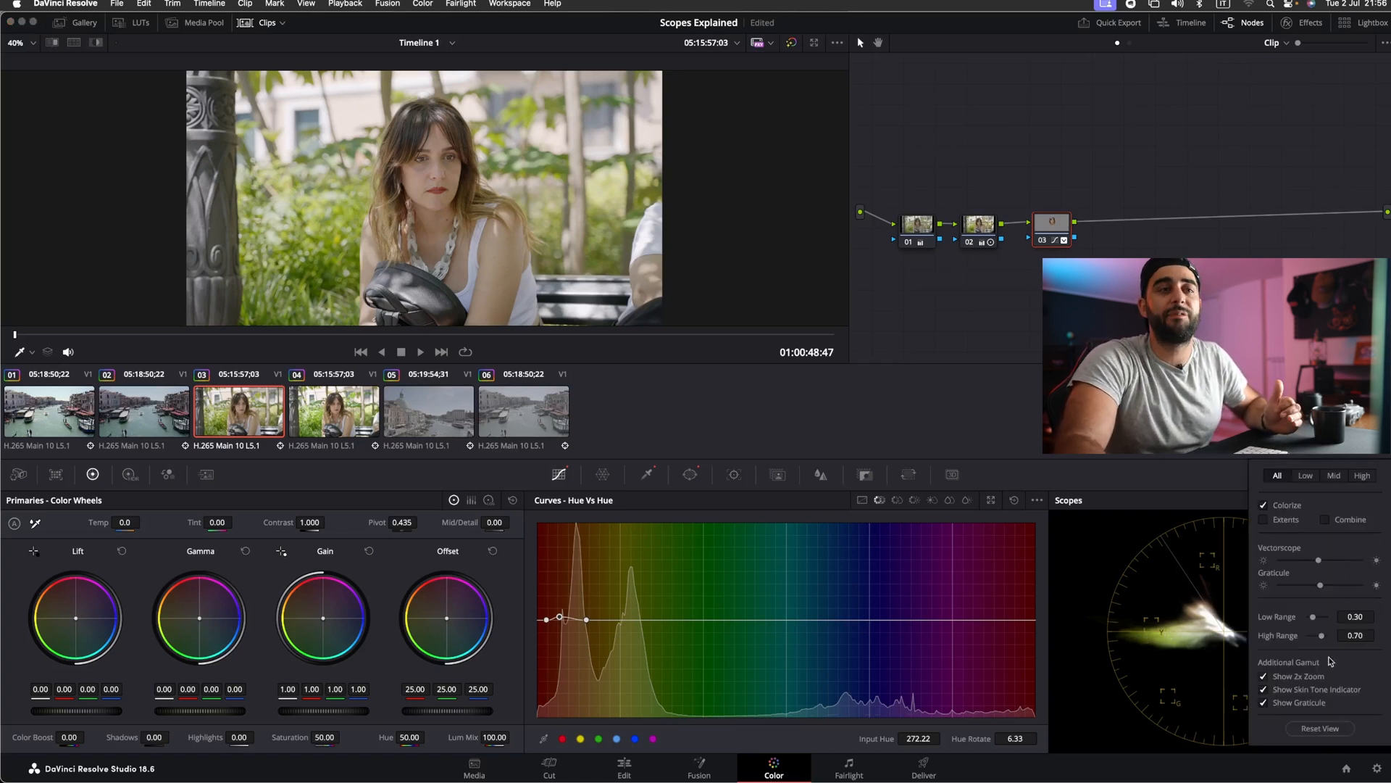
left_click(1263, 677)
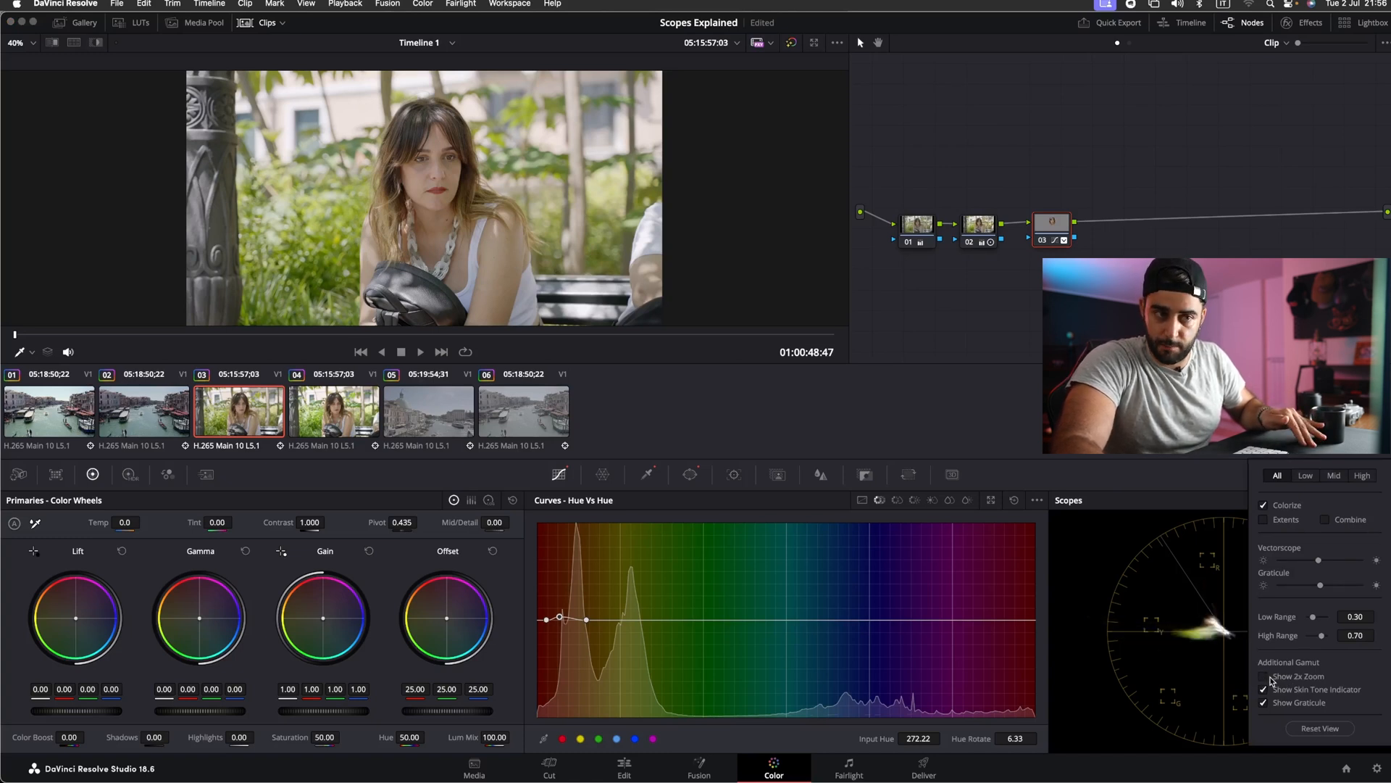
left_click(1213, 686)
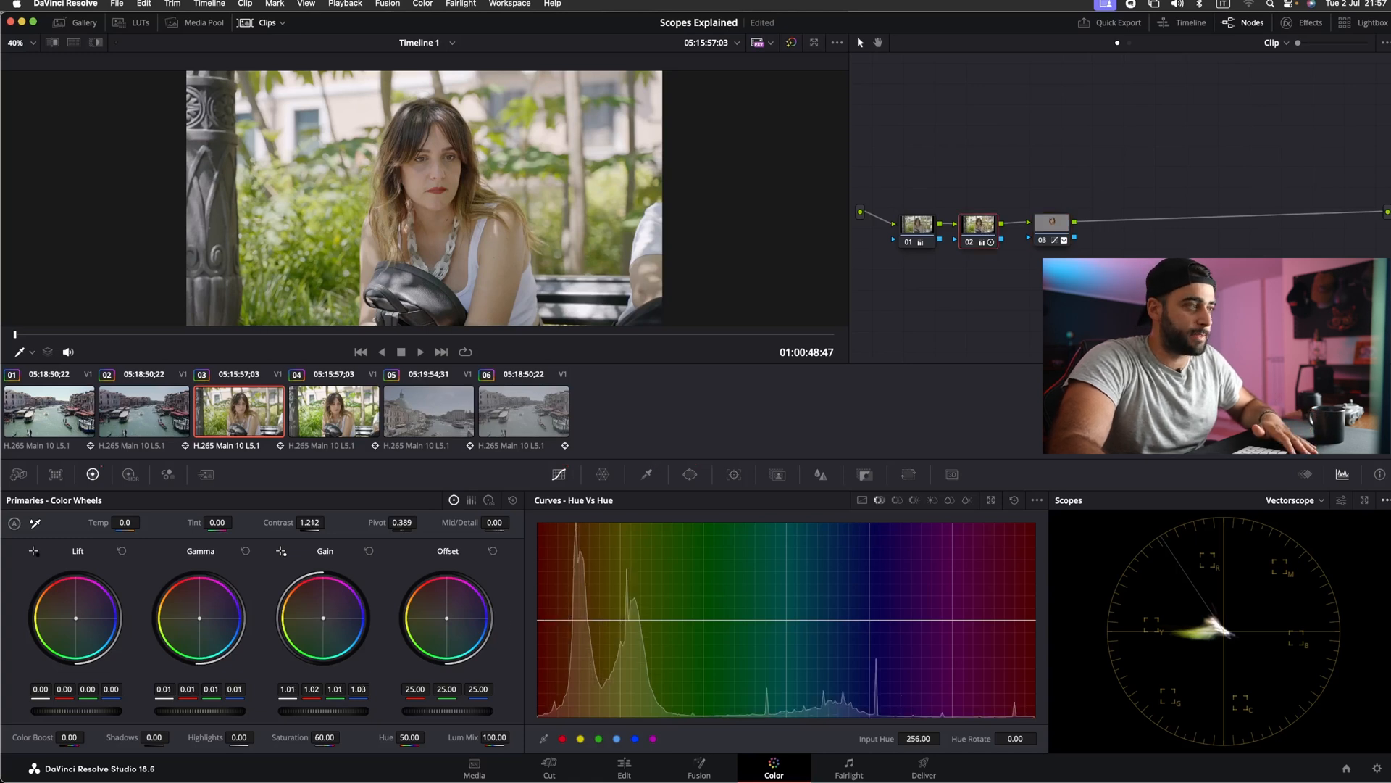
left_click_drag(323, 617, 314, 598)
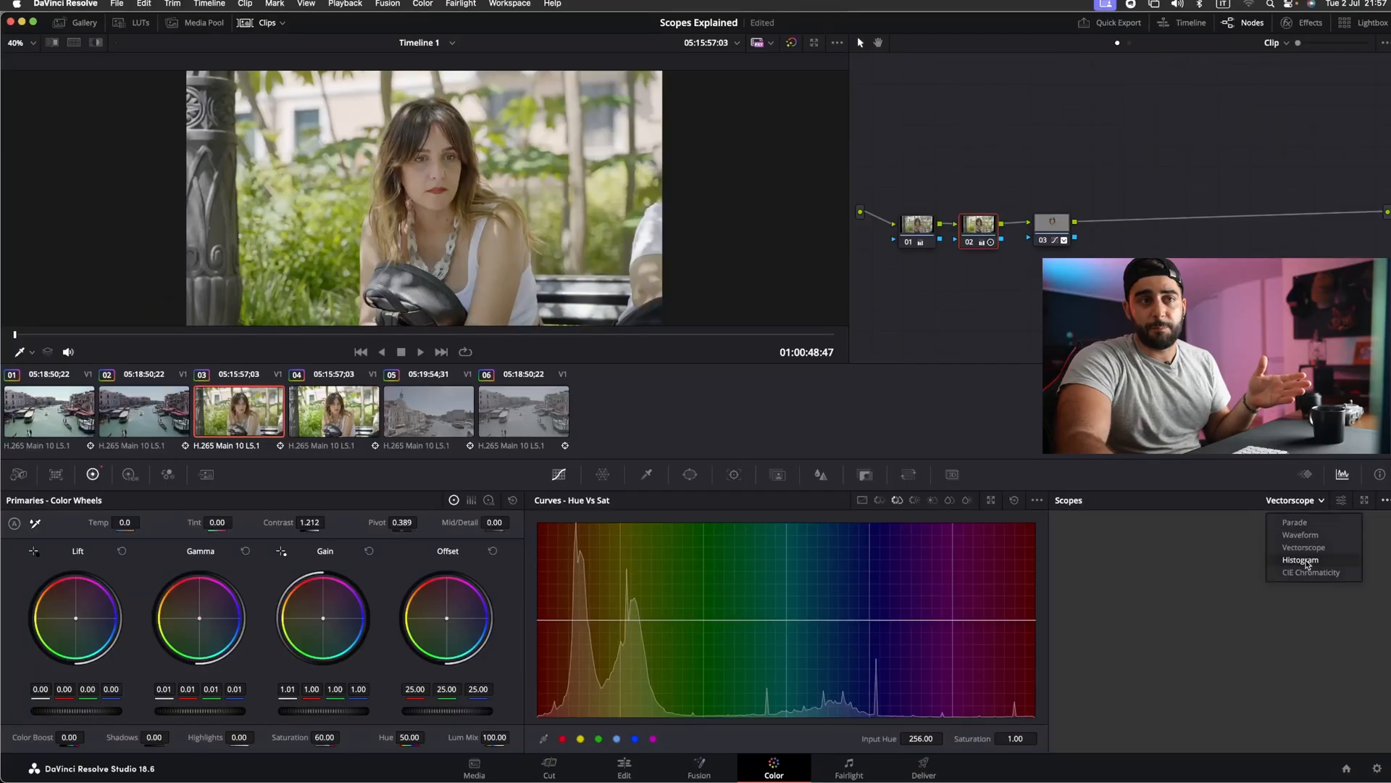
Examine the clip in the Histogram and CIE Chromaticity scopes, and return to the Vectorscope
left_click(1303, 560)
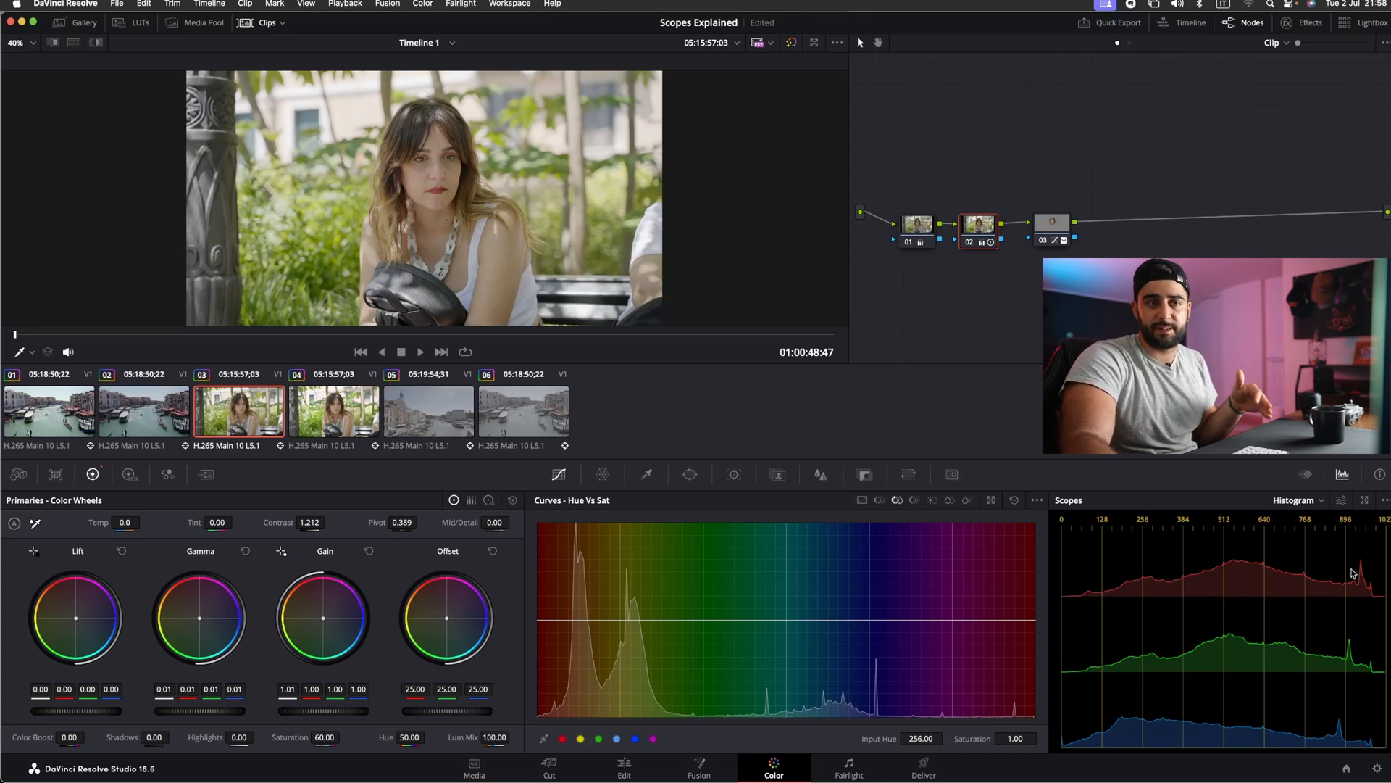
left_click(1297, 501)
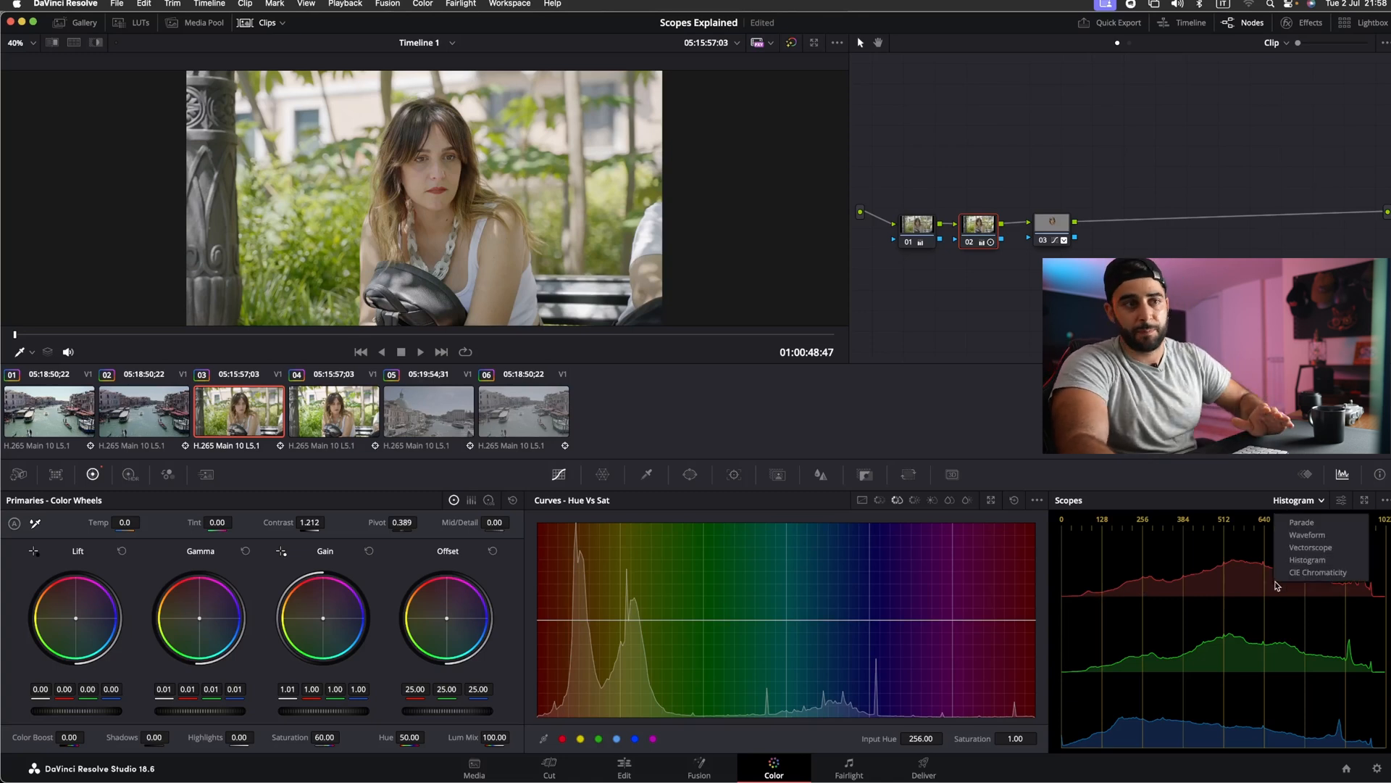
left_click(1306, 561)
left_click(1305, 502)
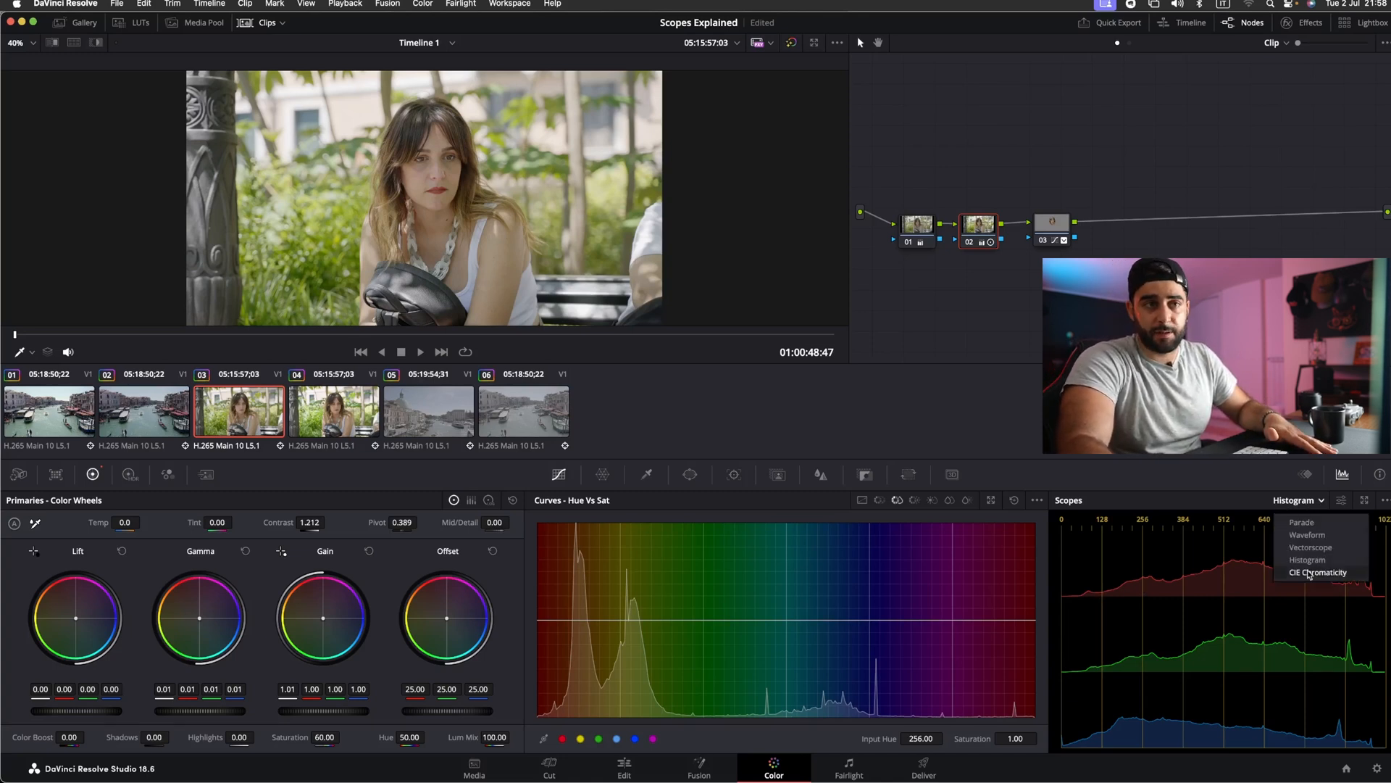
left_click(1308, 572)
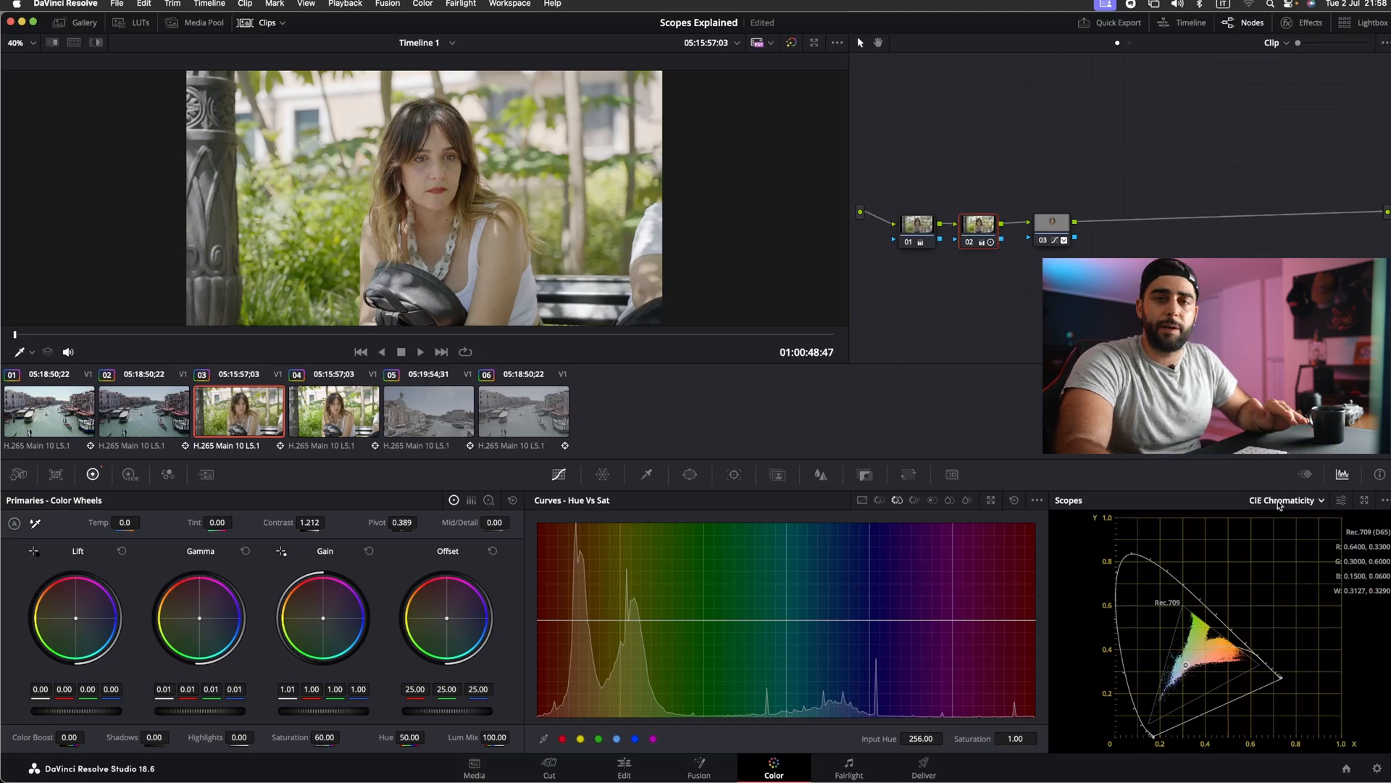
left_click(1279, 505)
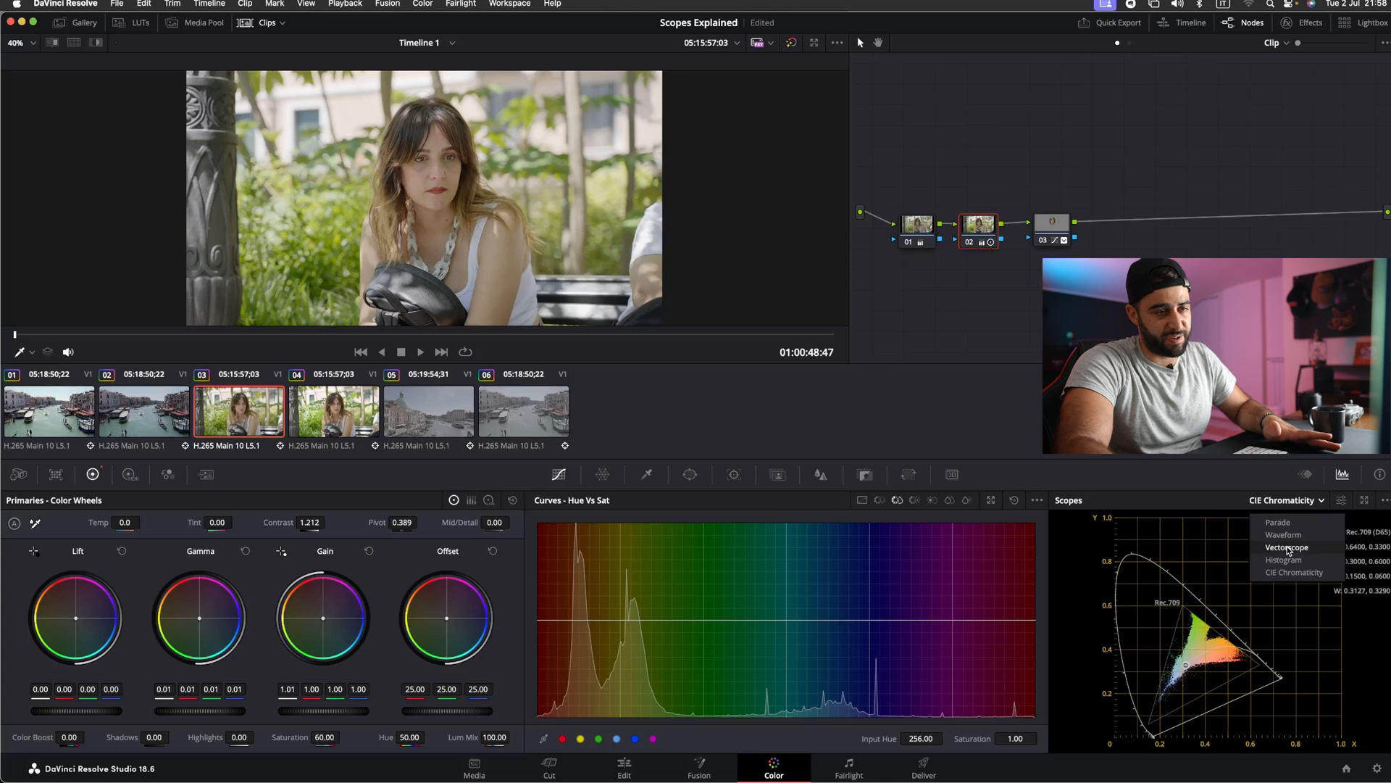
left_click(1288, 547)
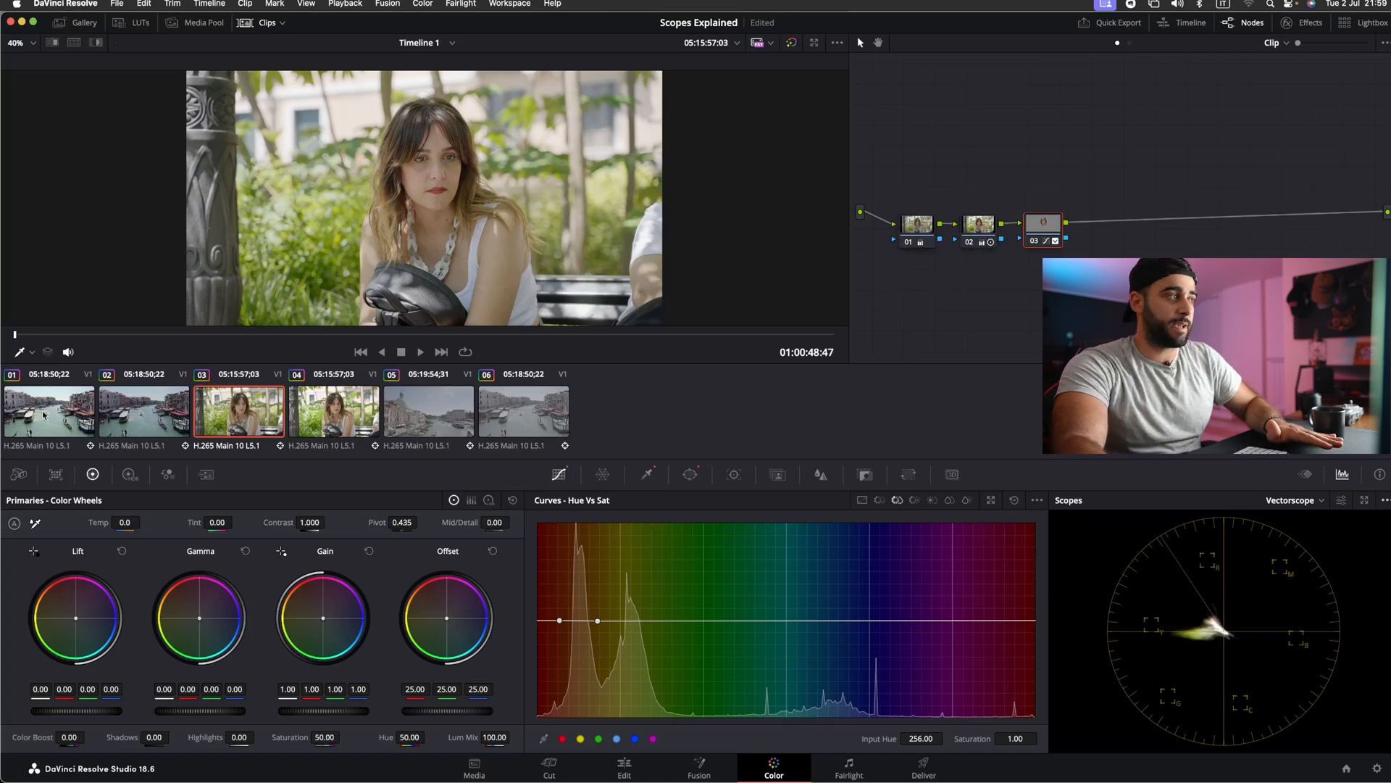
Add a serial node after the Parade node on the first clip and open the HDR Hybrid Log-Gamma LUT folder
left_click(85, 411)
key("alt+s")
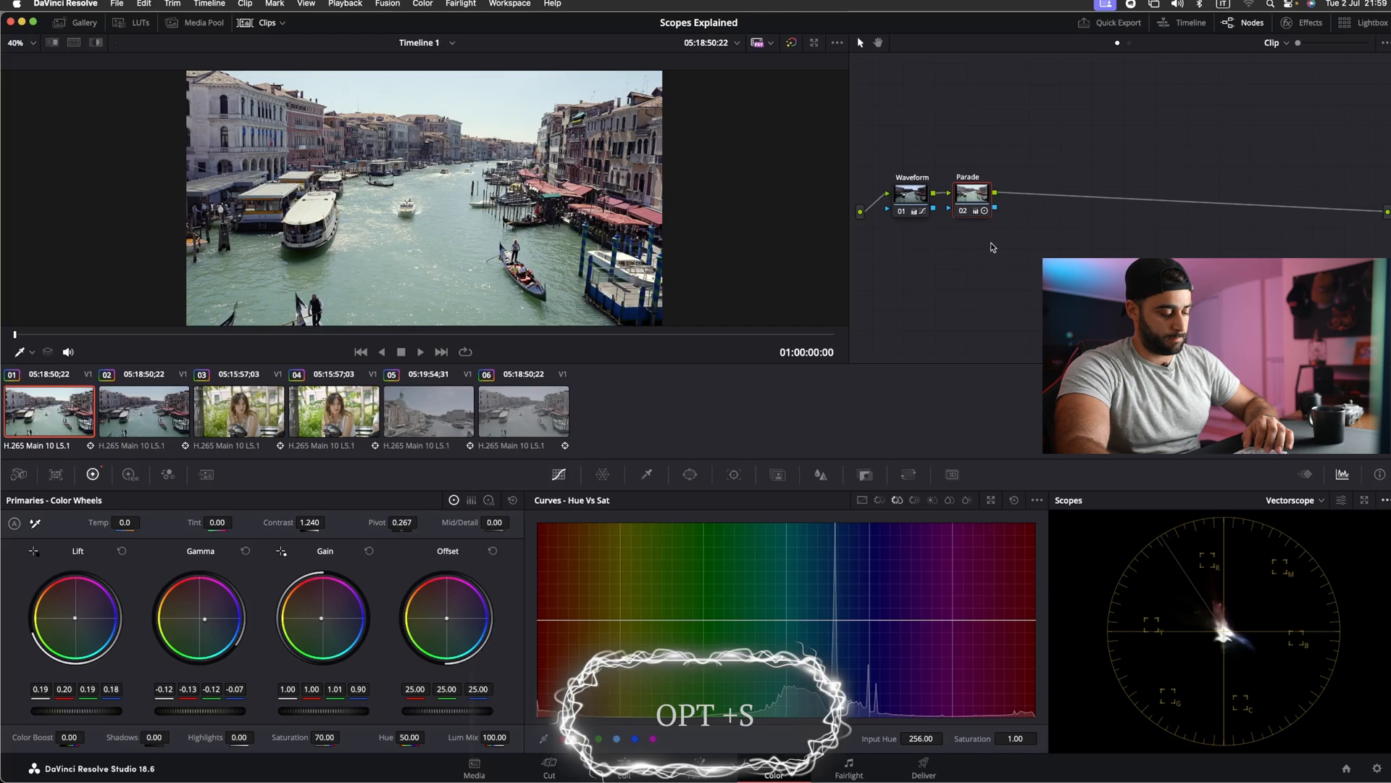
left_click(123, 29)
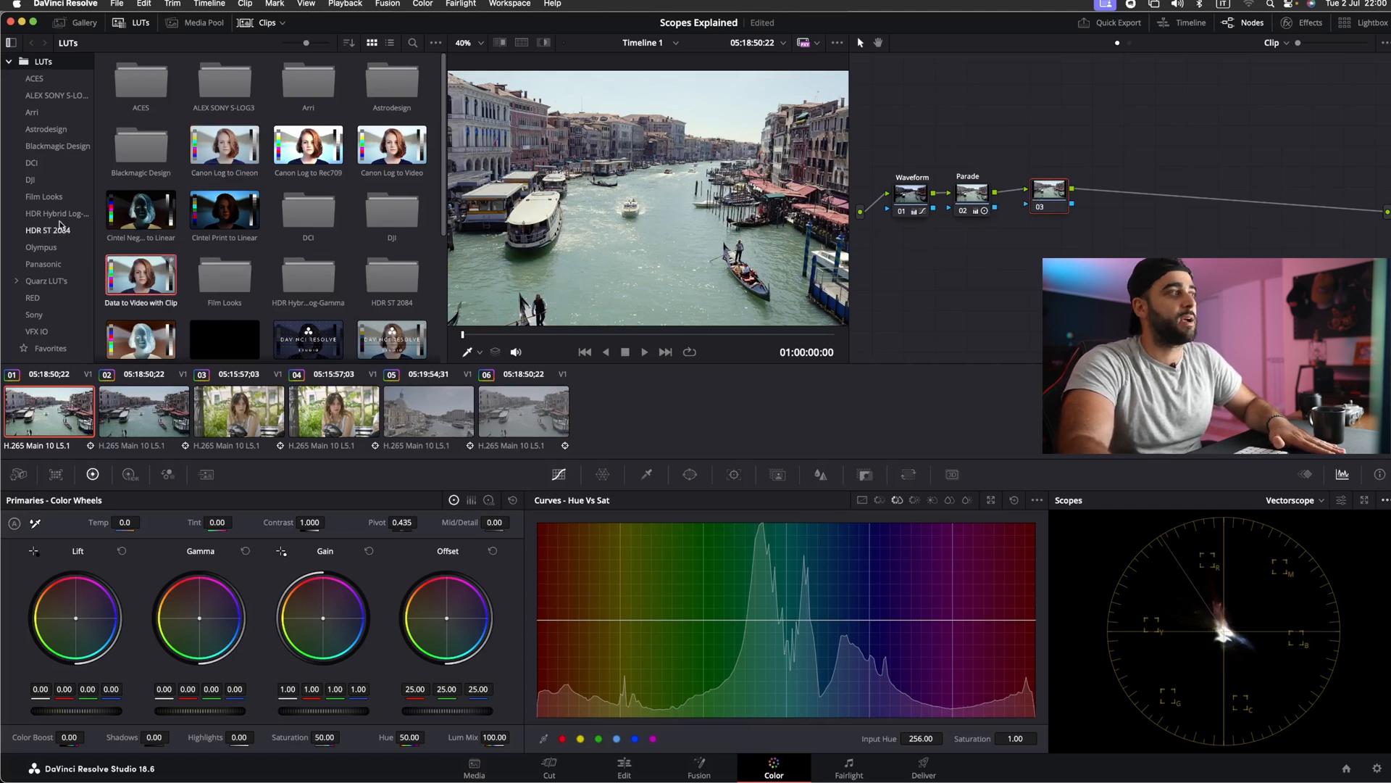
left_click(45, 215)
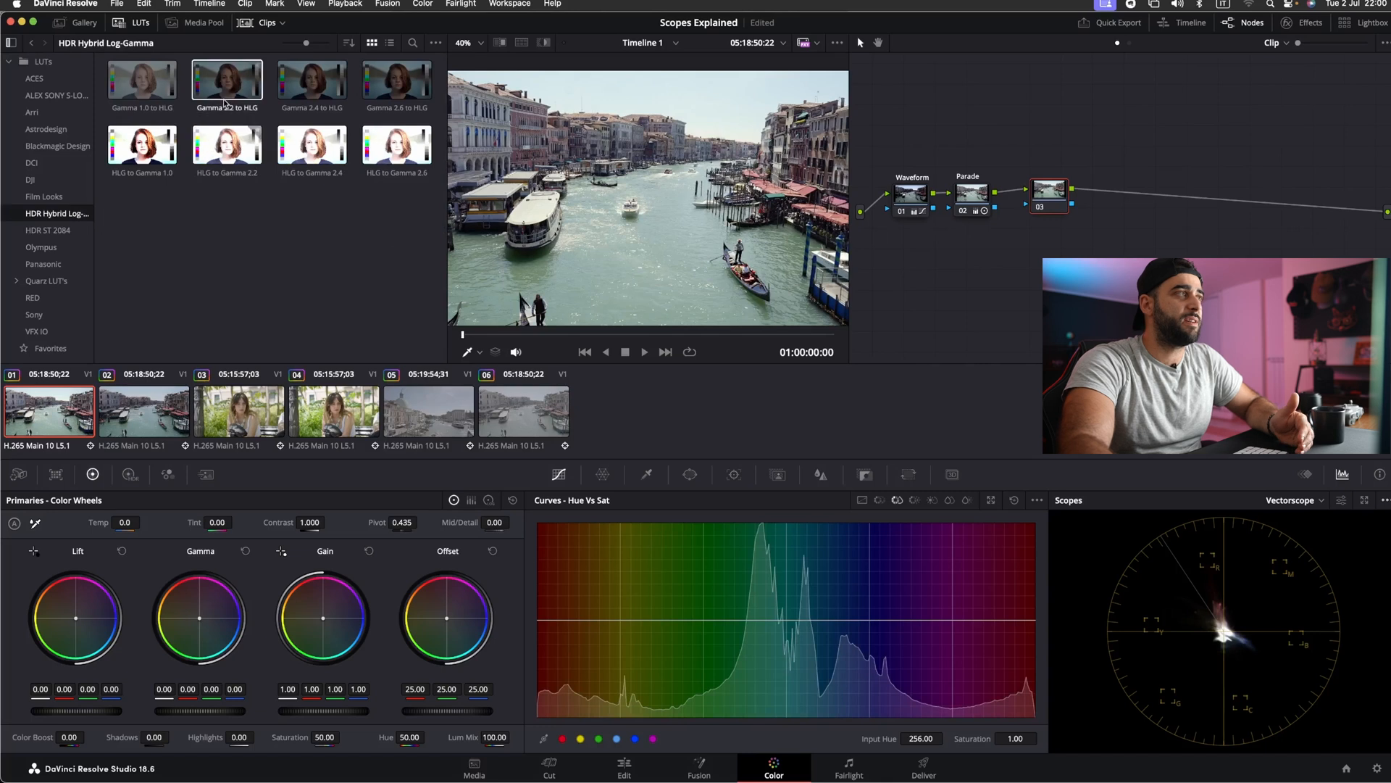